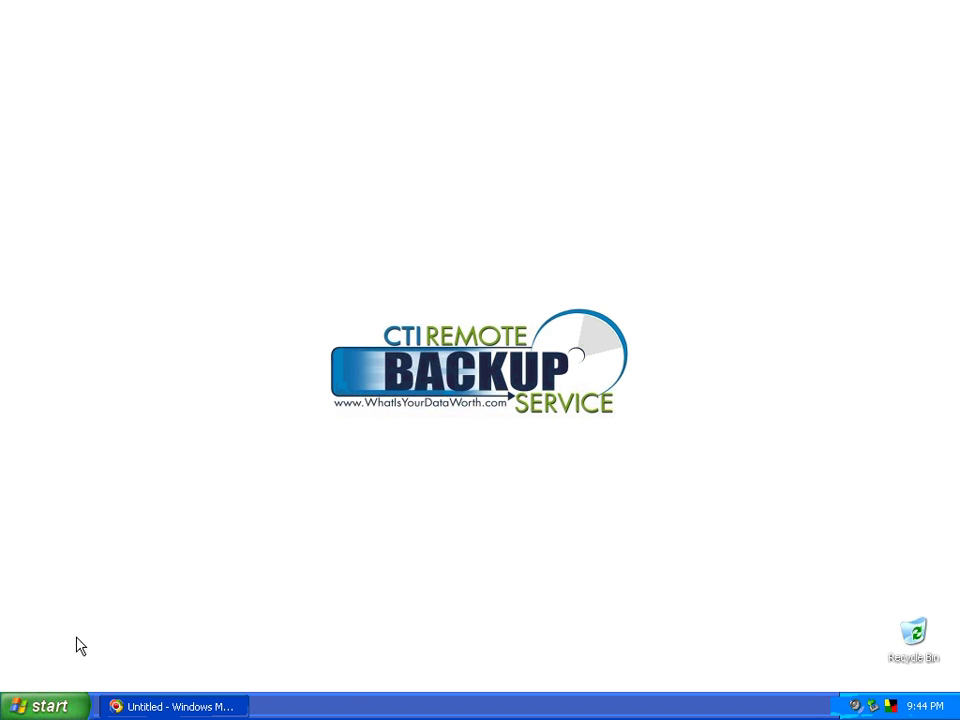
Launch Internet Explorer from the Start menu, opening the CTI Remote Backup home page
click(44, 708)
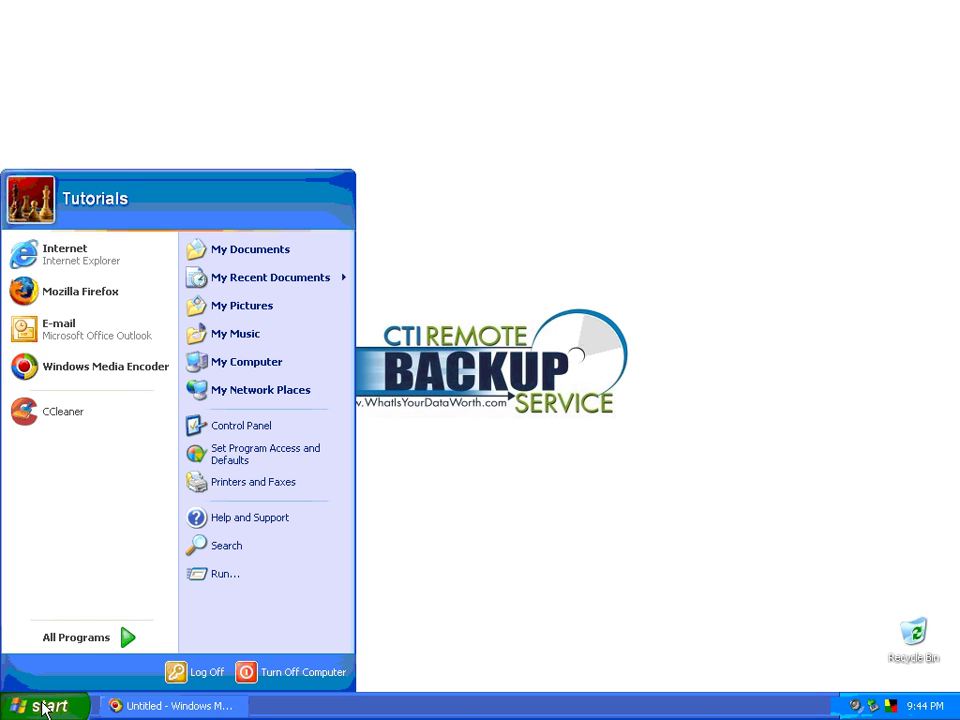
click(75, 256)
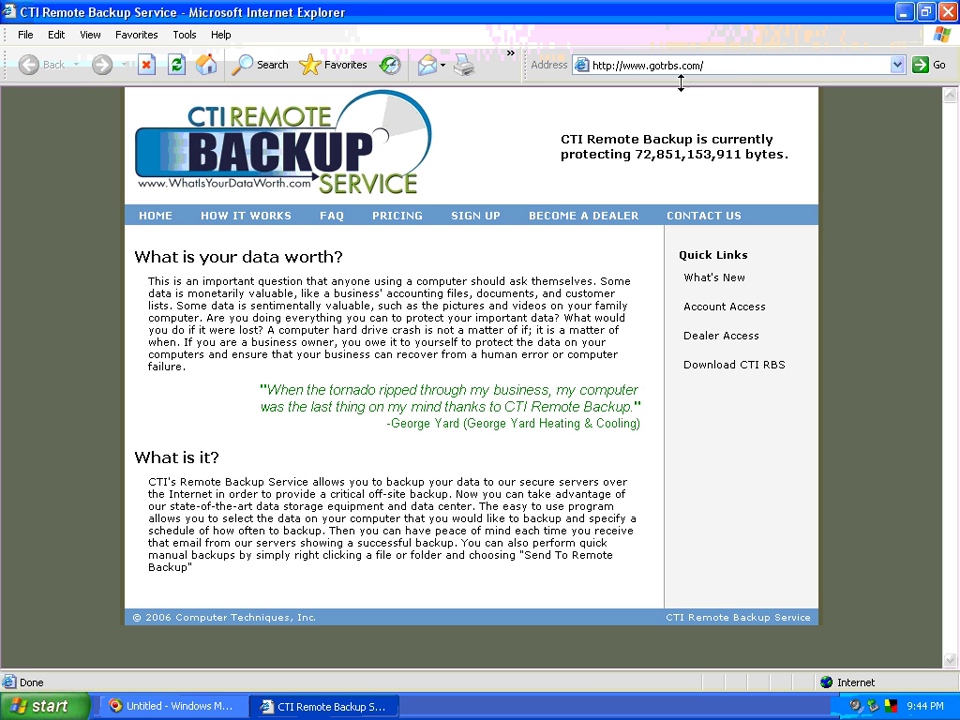
click(678, 66)
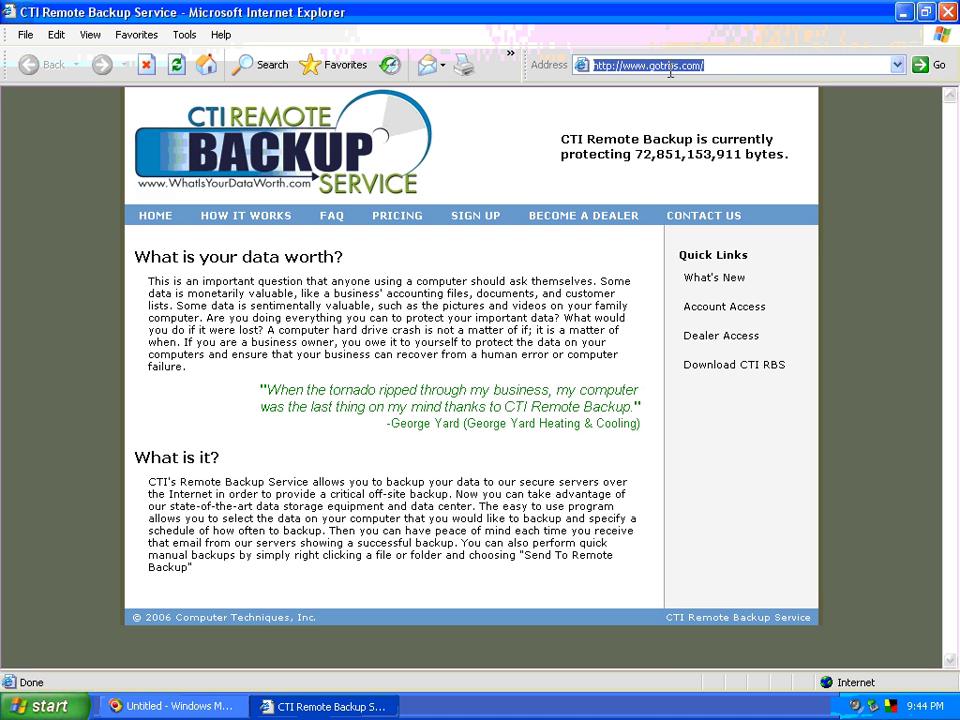
text(www.ccleaner.com)
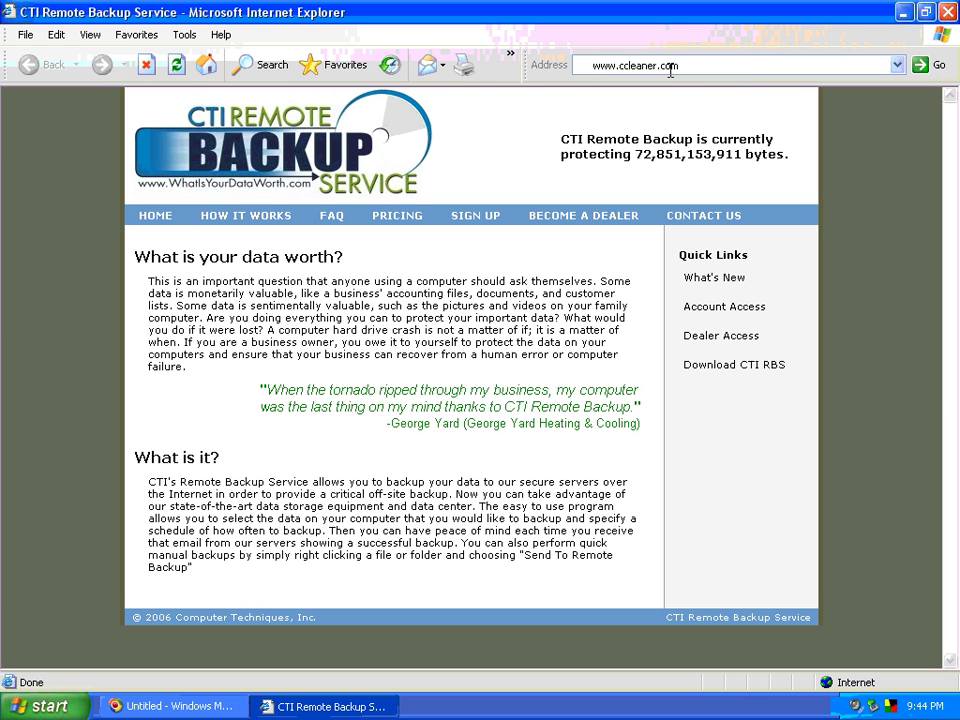
key(Return)
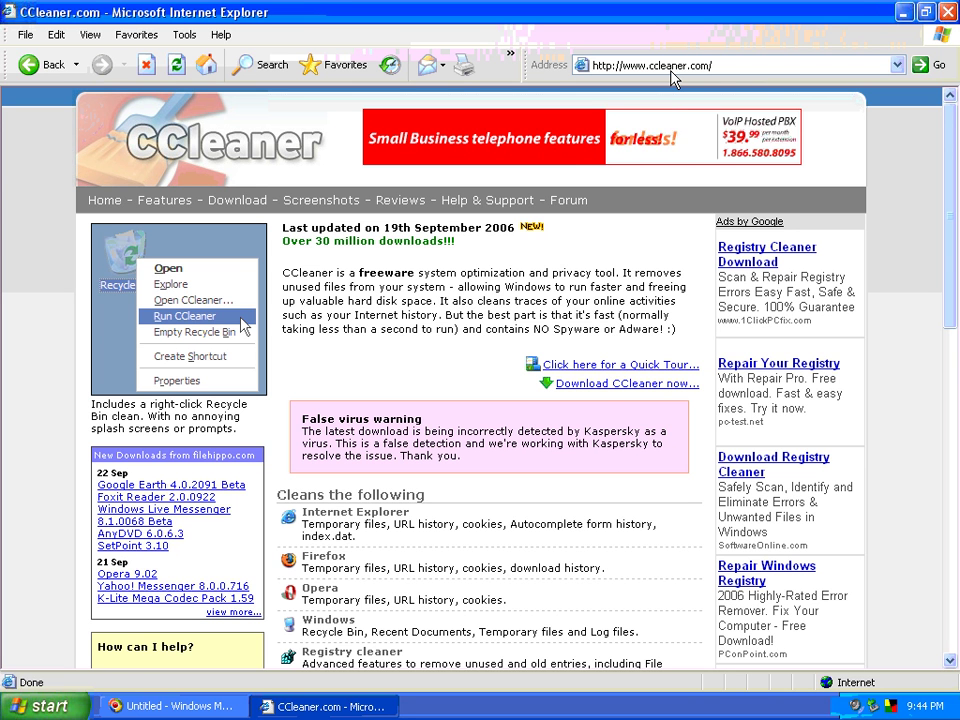
Follow Download to FileHippo and start the CCleaner 1.33.382 latest-version download
click(601, 390)
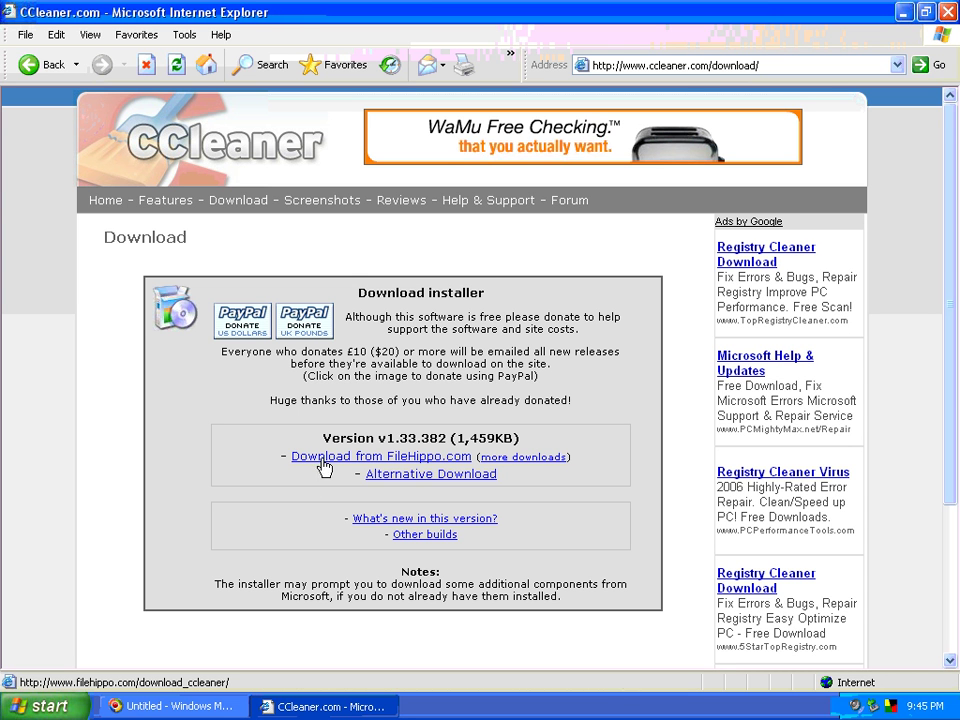
click(447, 461)
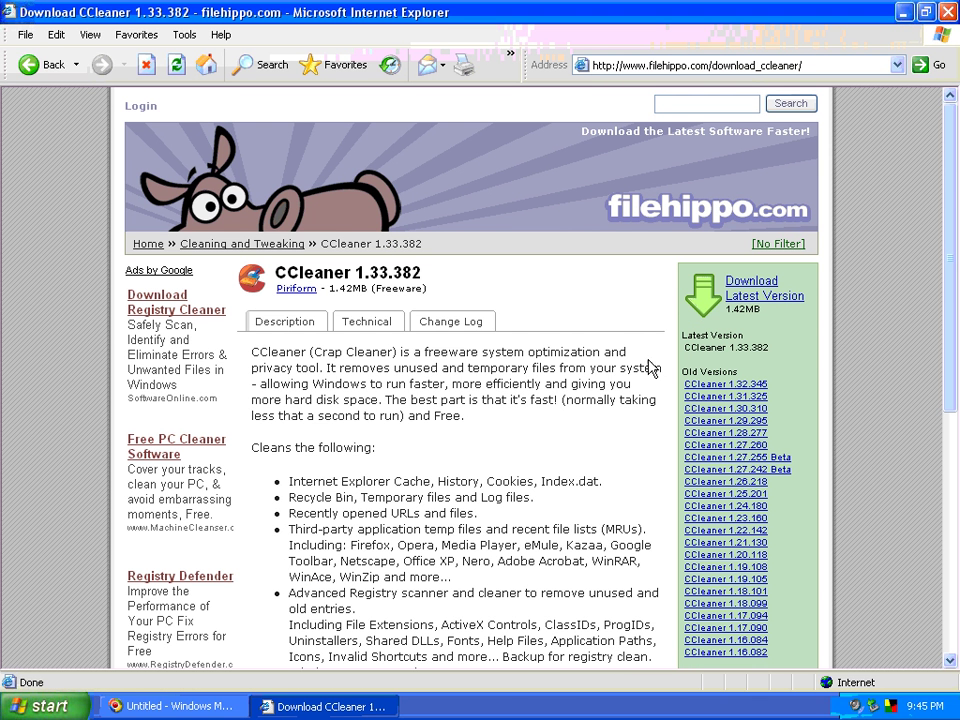
click(763, 299)
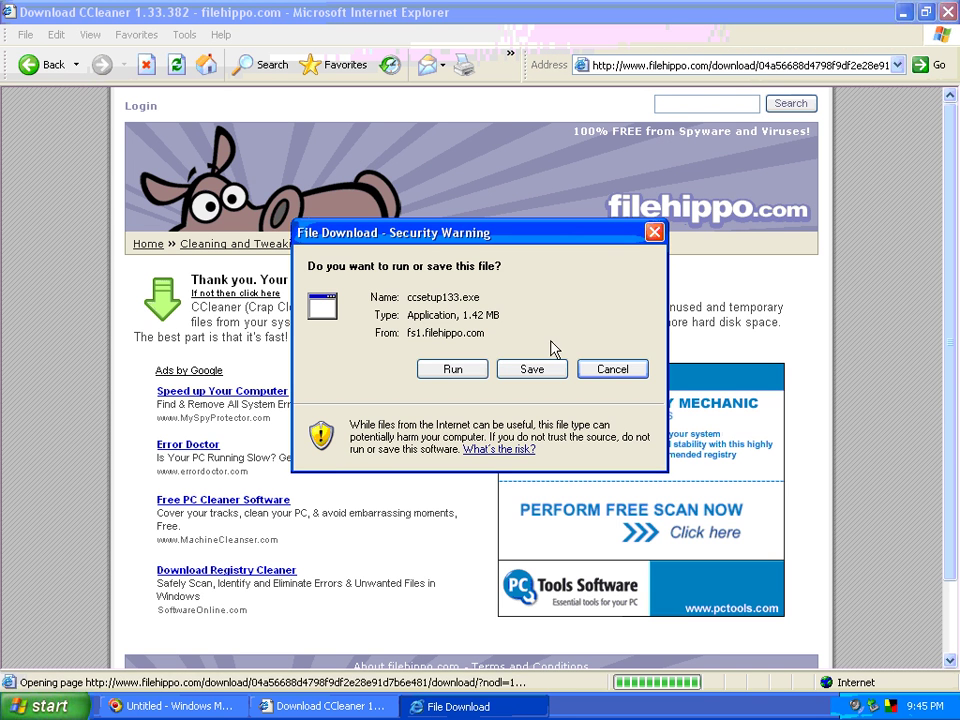
Save ccsetup133.exe to the Desktop and close the browser while it downloads
click(525, 369)
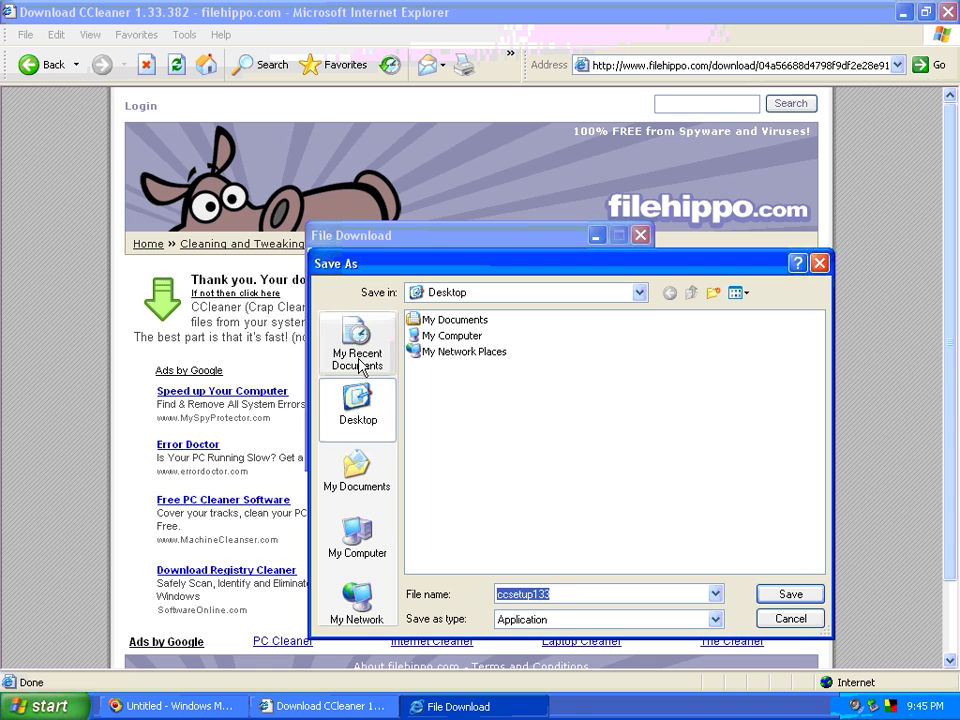
click(776, 592)
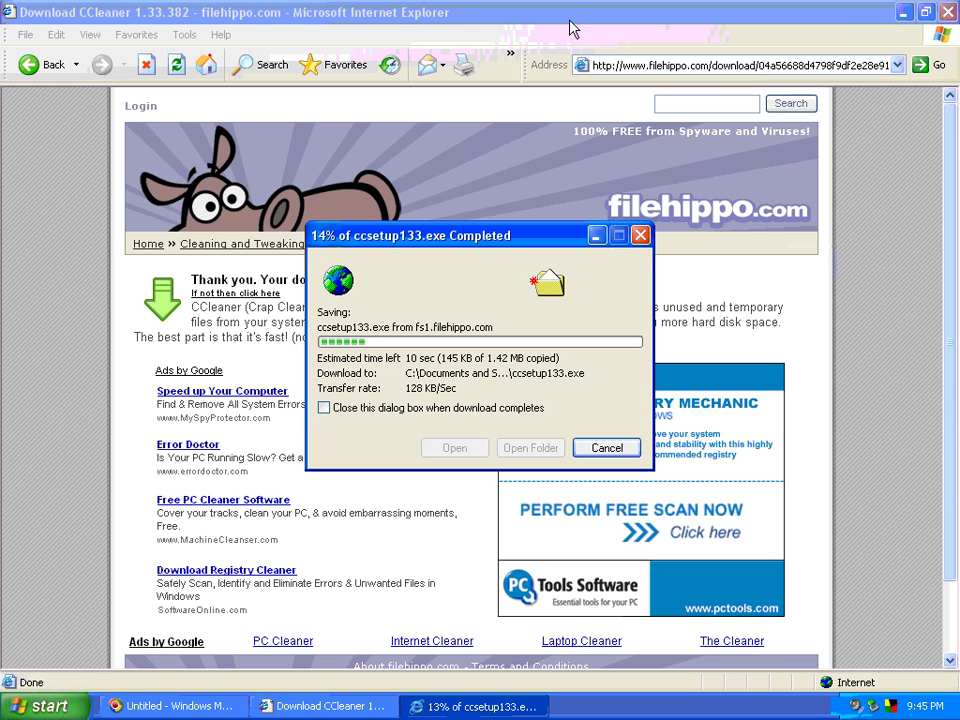
click(948, 13)
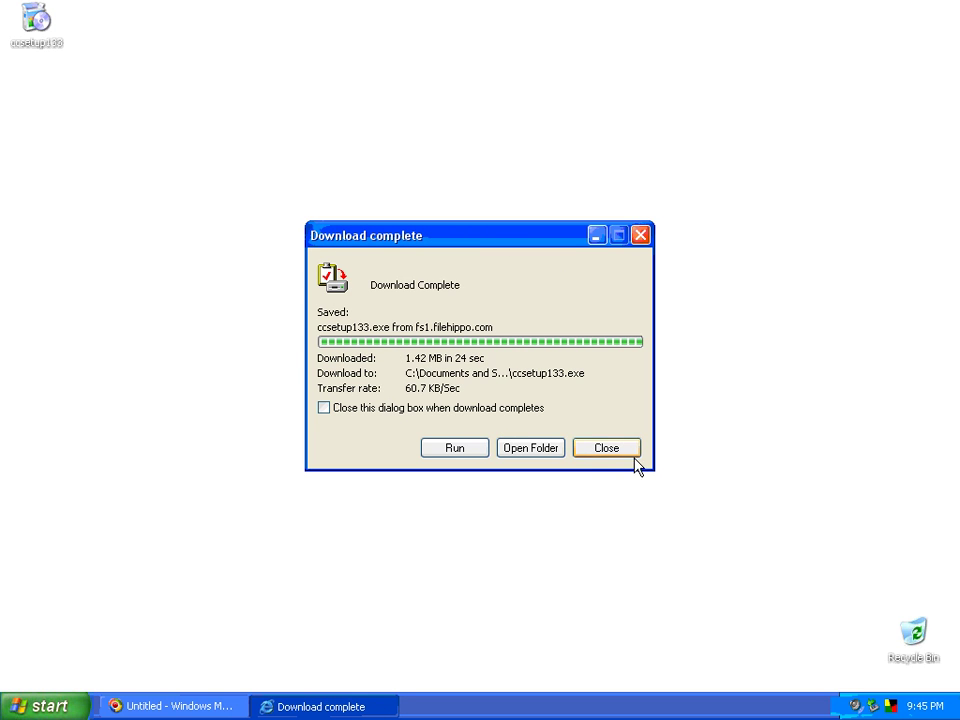
Dismiss the download notice and run ccsetup133 from the desktop with English as installer language
click(632, 454)
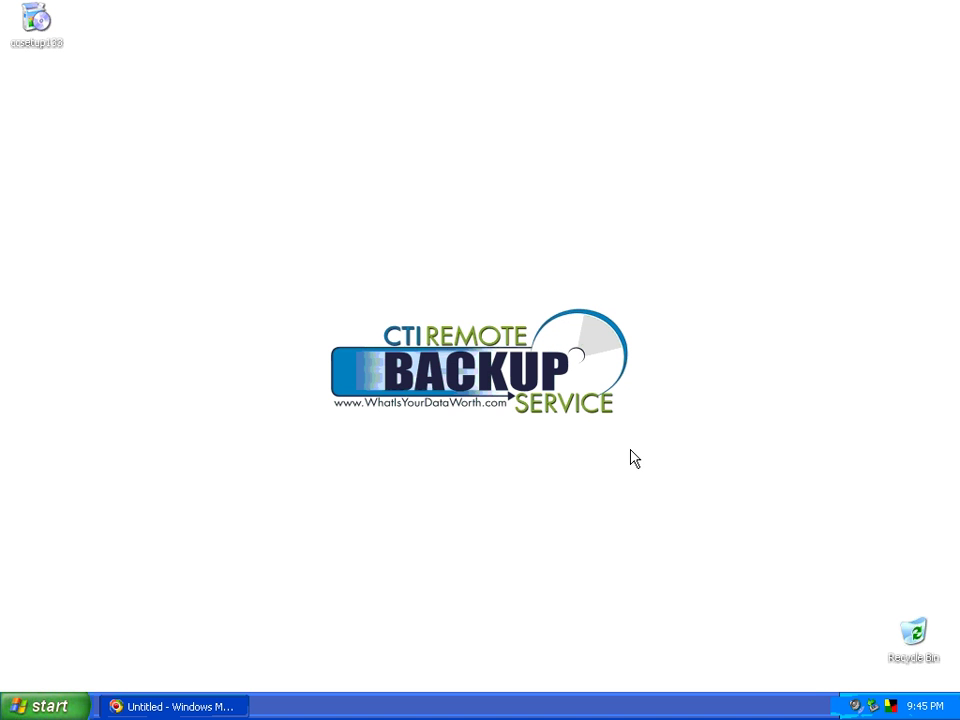
right_click(30, 20)
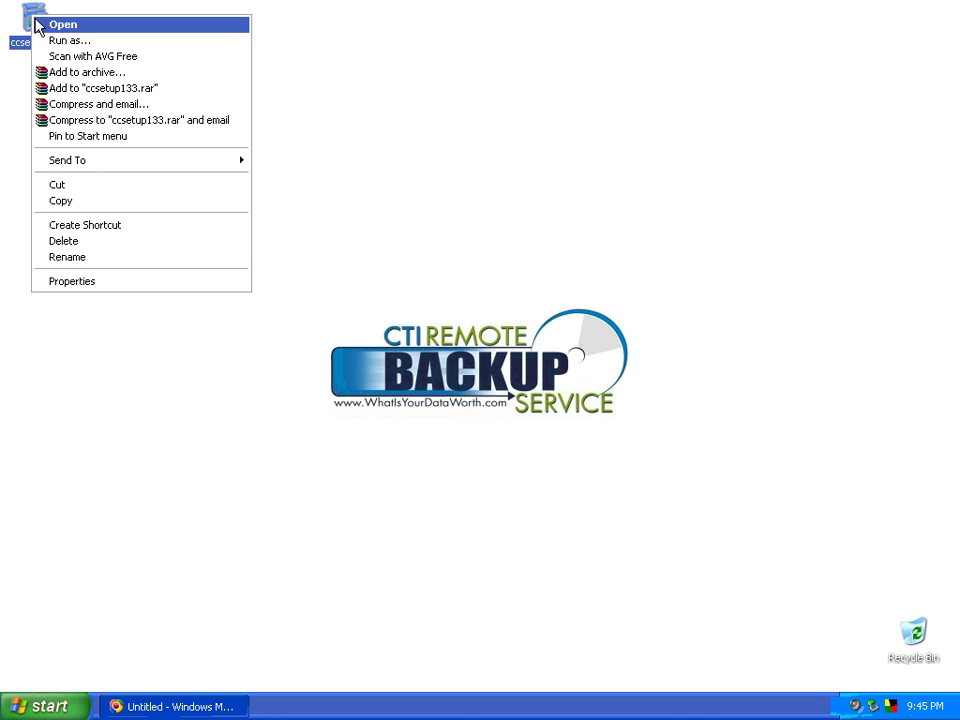
click(42, 24)
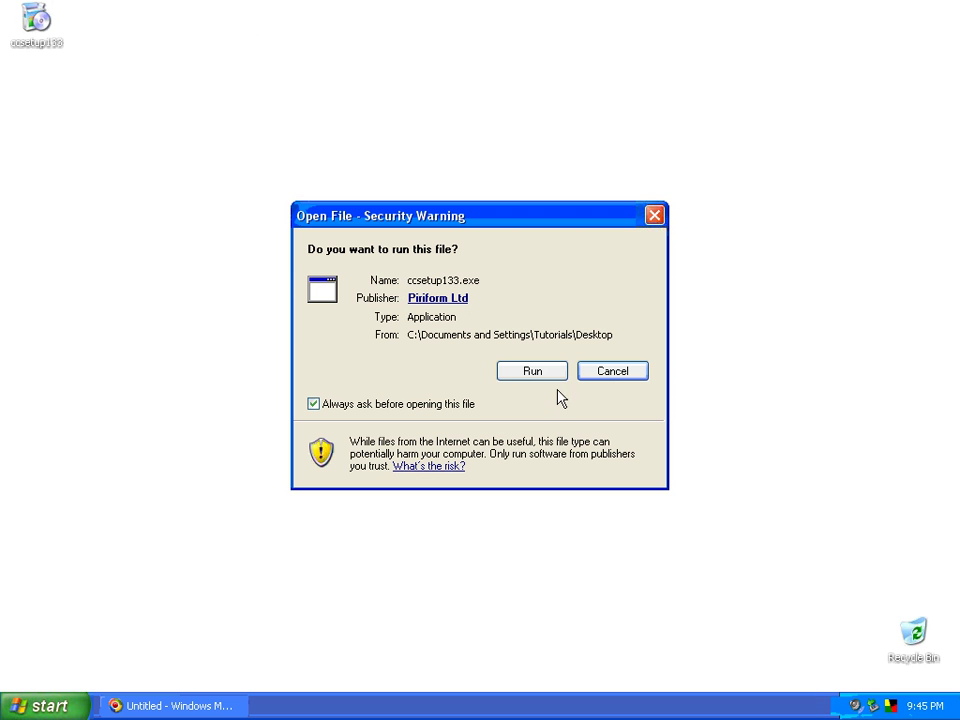
click(526, 378)
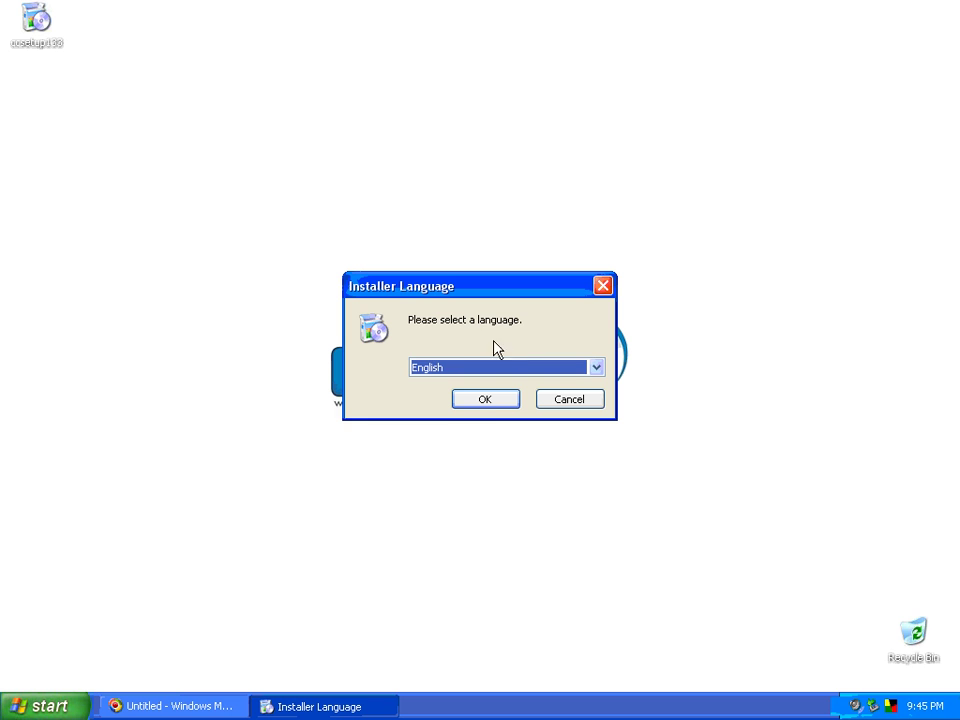
click(490, 403)
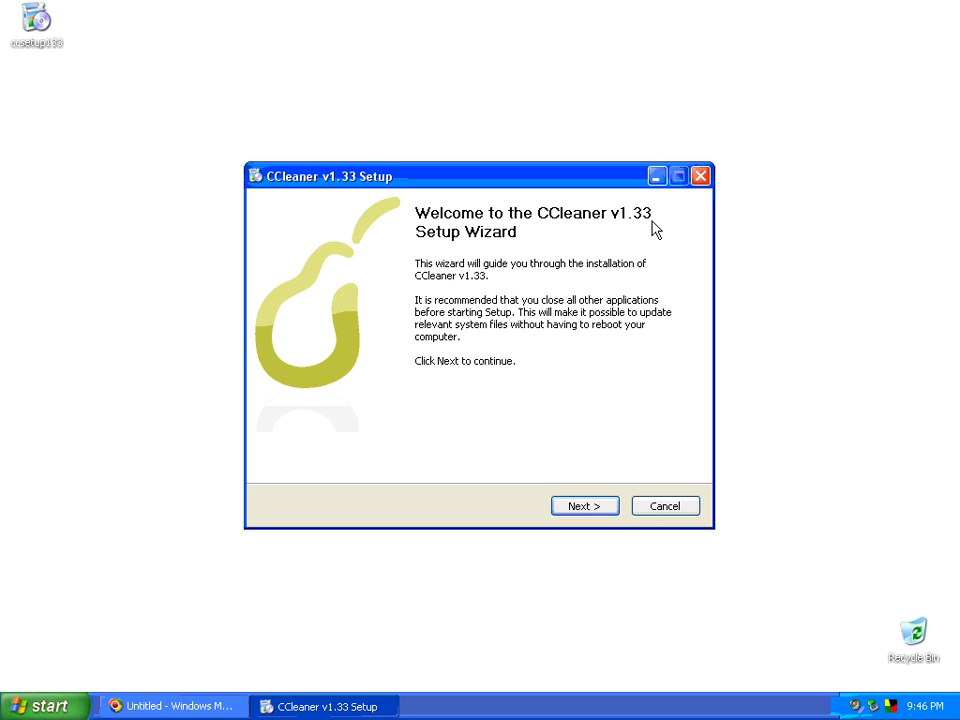
Move to the license agreement, read through it, and accept it with I Agree
click(584, 506)
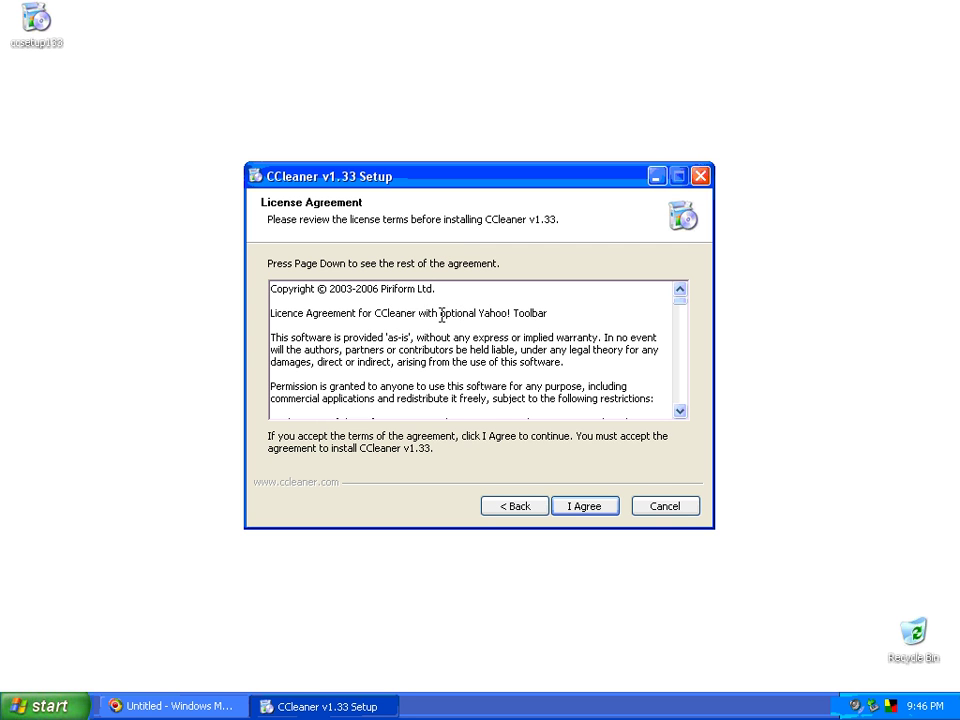
scroll(512, 345, down, 3)
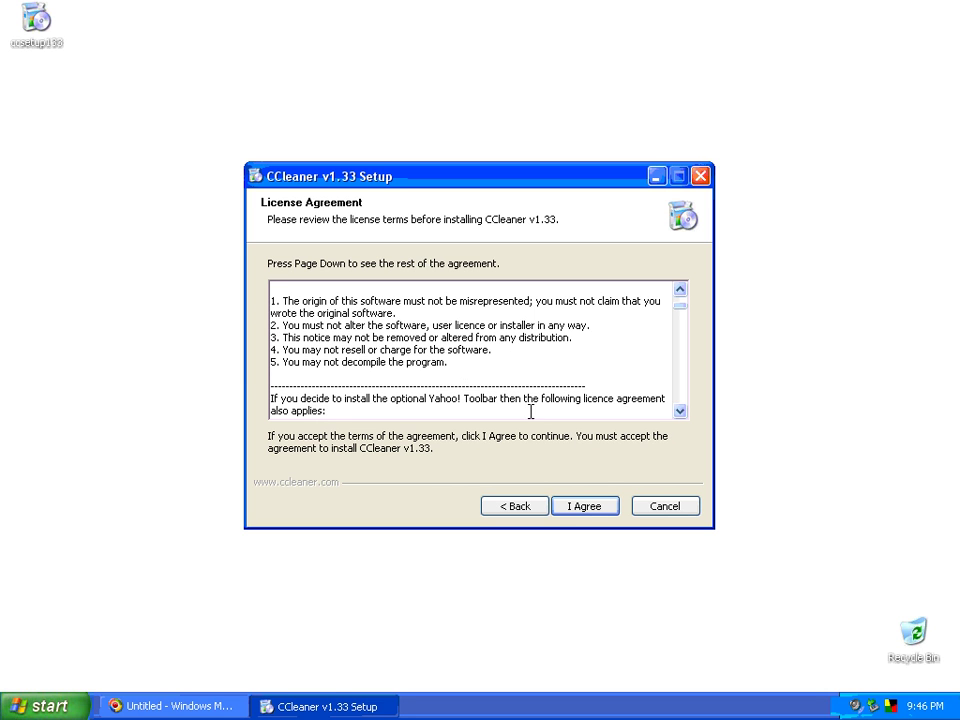
click(583, 507)
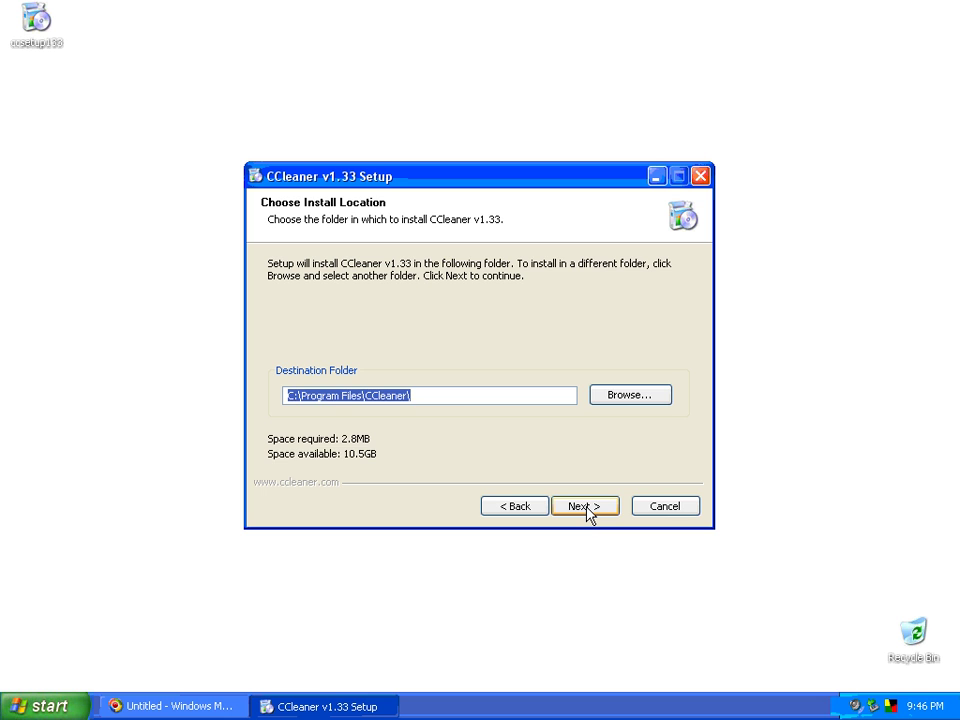
Keep C:\Program Files\CCleaner\ and leave all six install options, including Start Menu Shortcuts, ticked
click(591, 514)
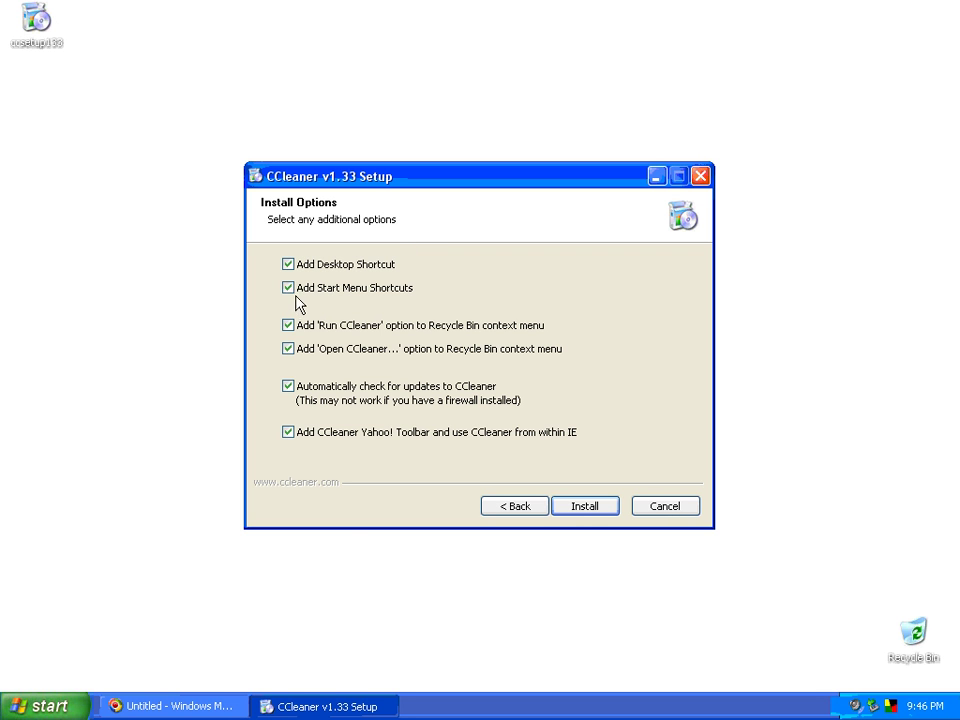
click(45, 706)
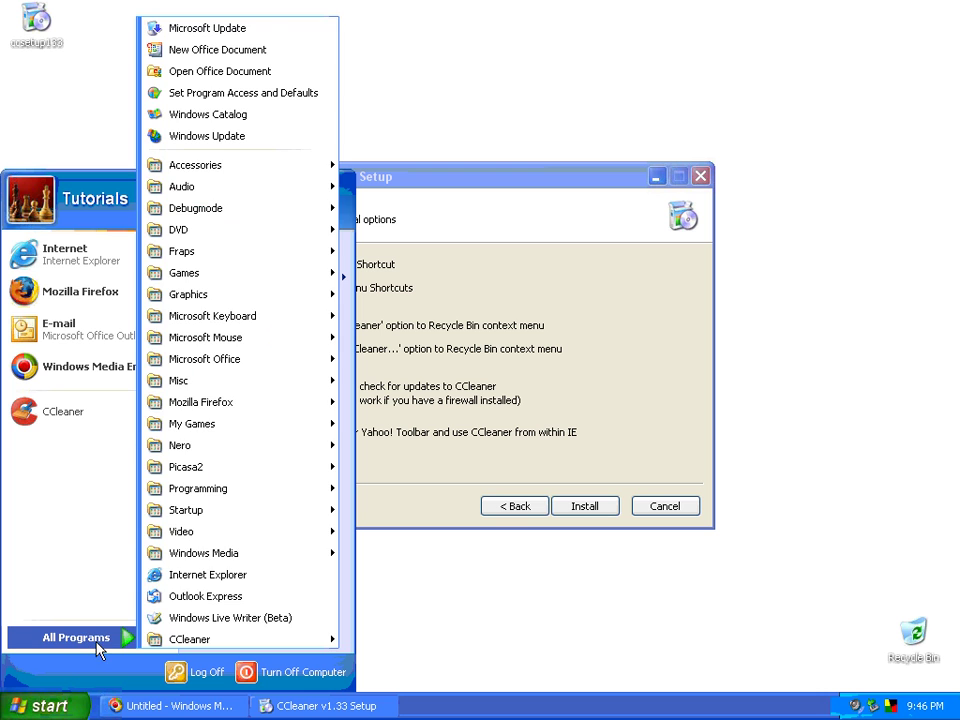
click(577, 291)
click(320, 288)
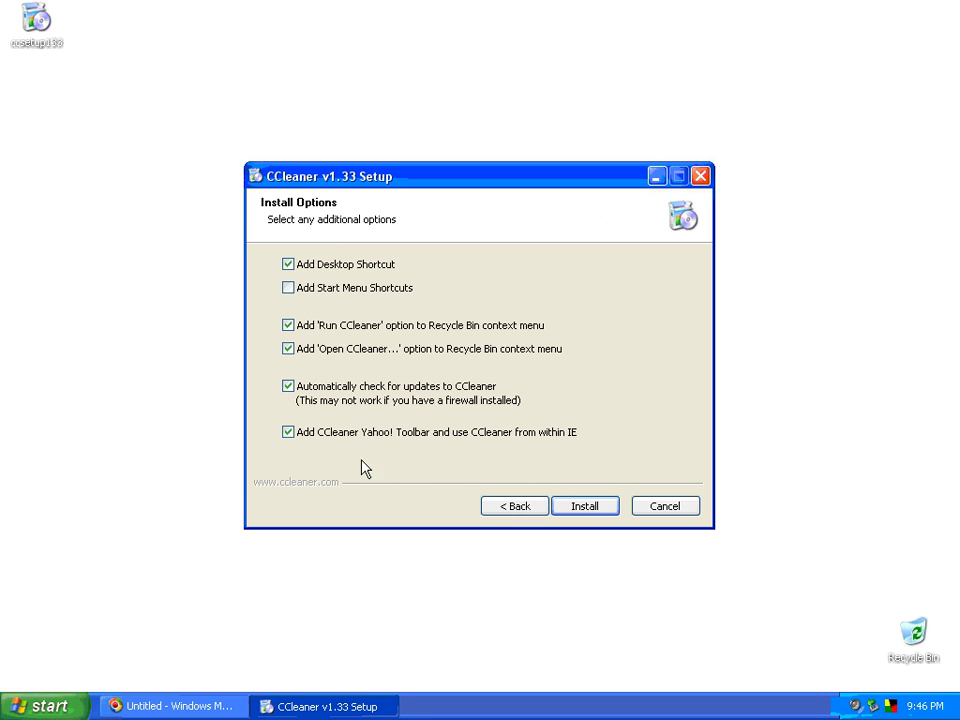
click(326, 292)
Install CCleaner v1.33 and close the wizard with Finish
click(586, 510)
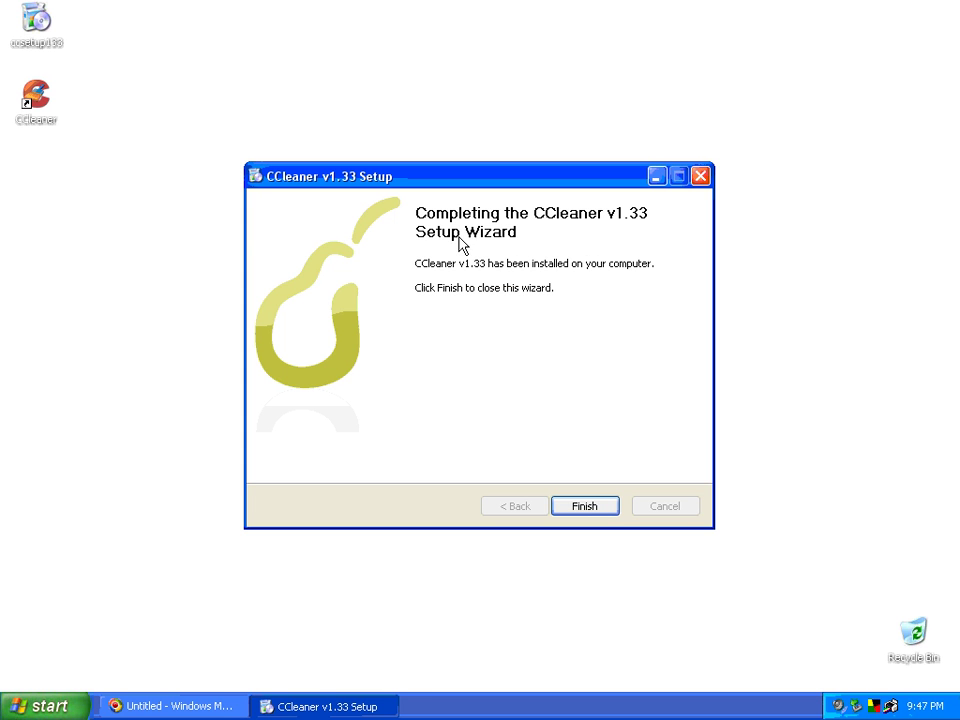
click(588, 510)
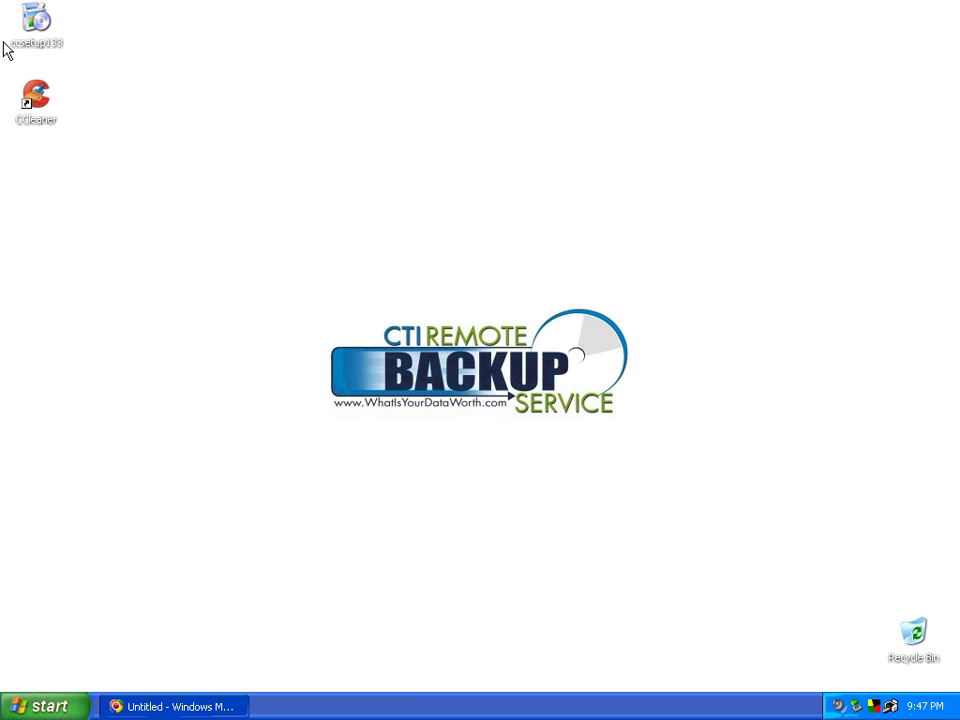
Launch CCleaner v1.33.382 from Start > All Programs
drag(272, 169, 920, 642)
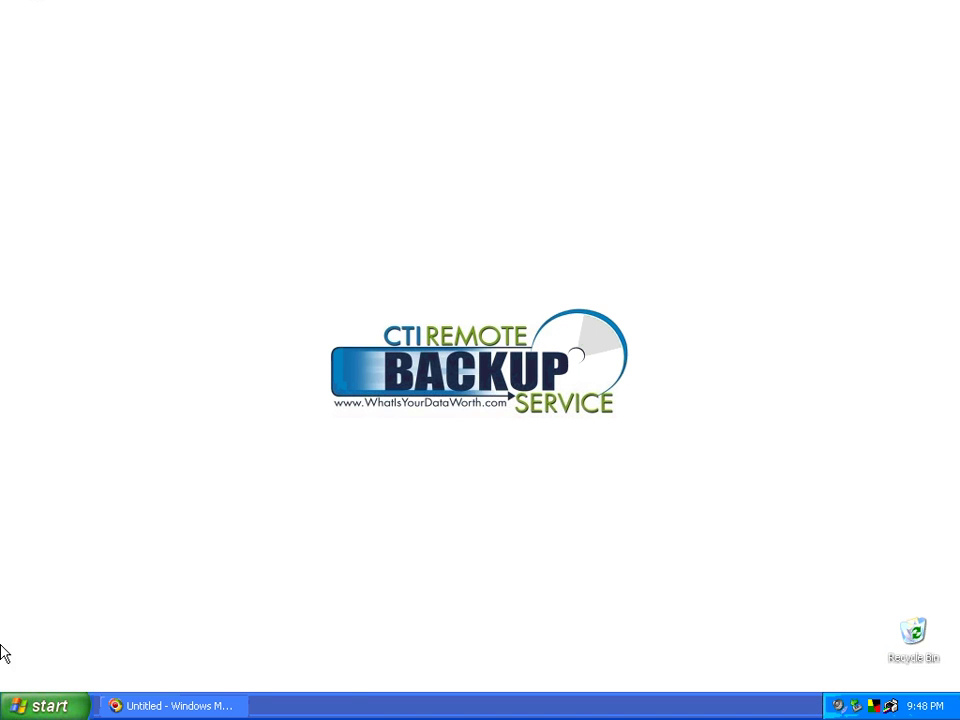
click(20, 707)
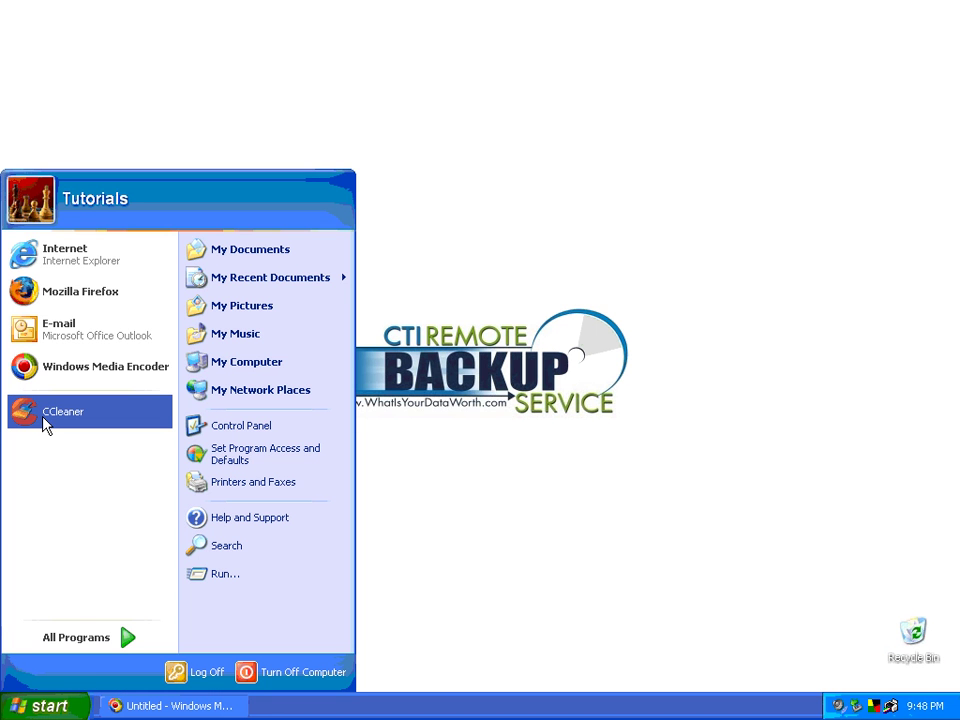
click(79, 644)
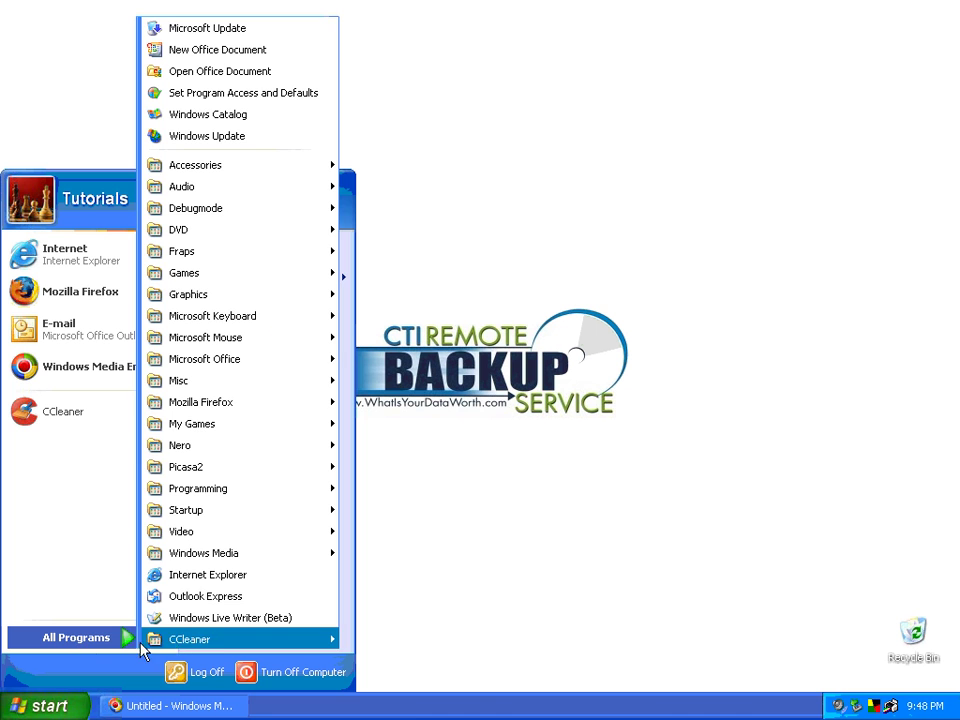
click(37, 412)
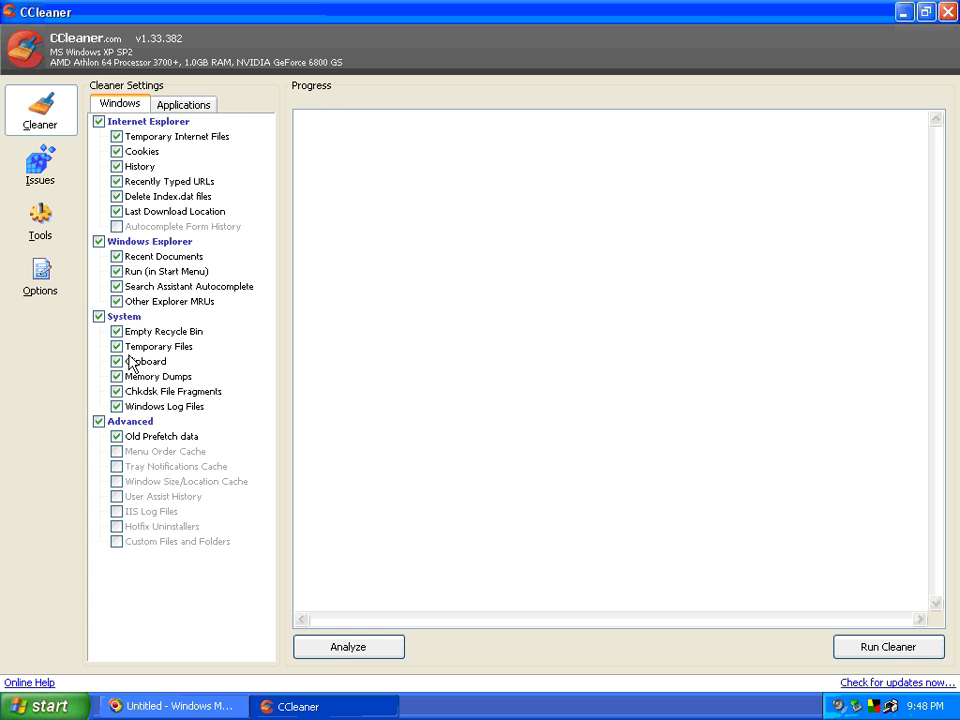
click(924, 12)
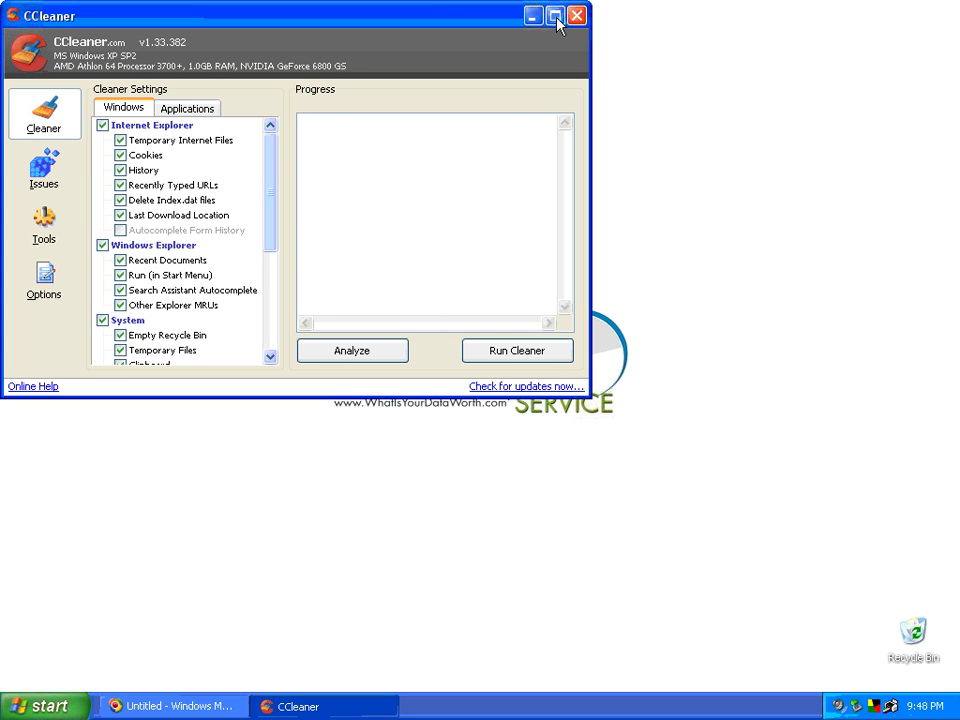
click(554, 16)
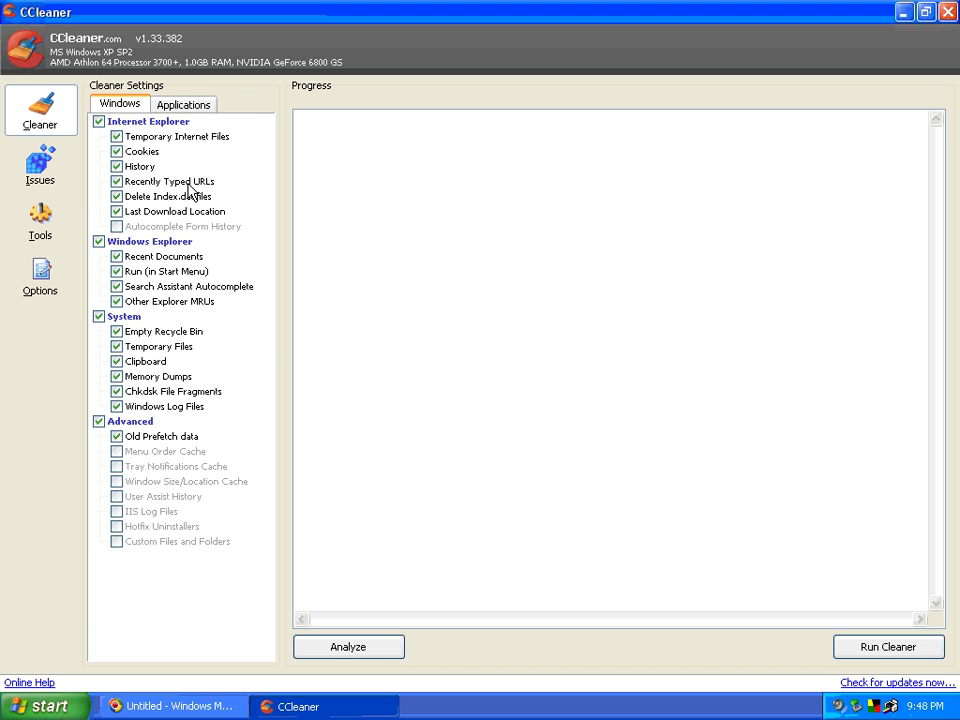
click(117, 182)
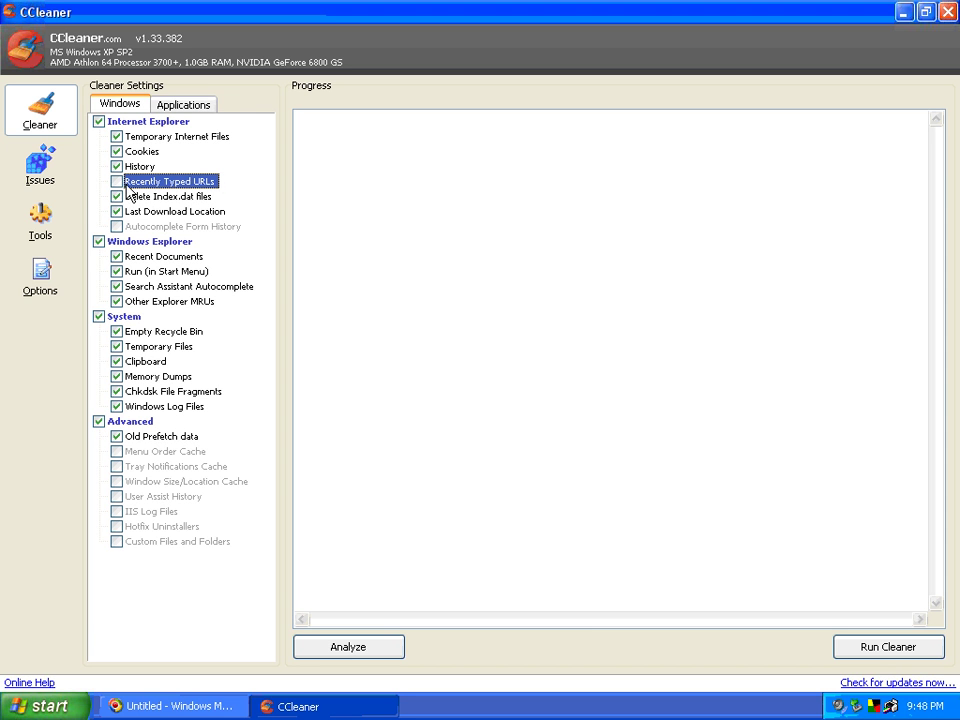
Re-tick Recently Typed URLs and History, tick Autocomplete Form History, and accept its password warning
click(118, 183)
click(130, 167)
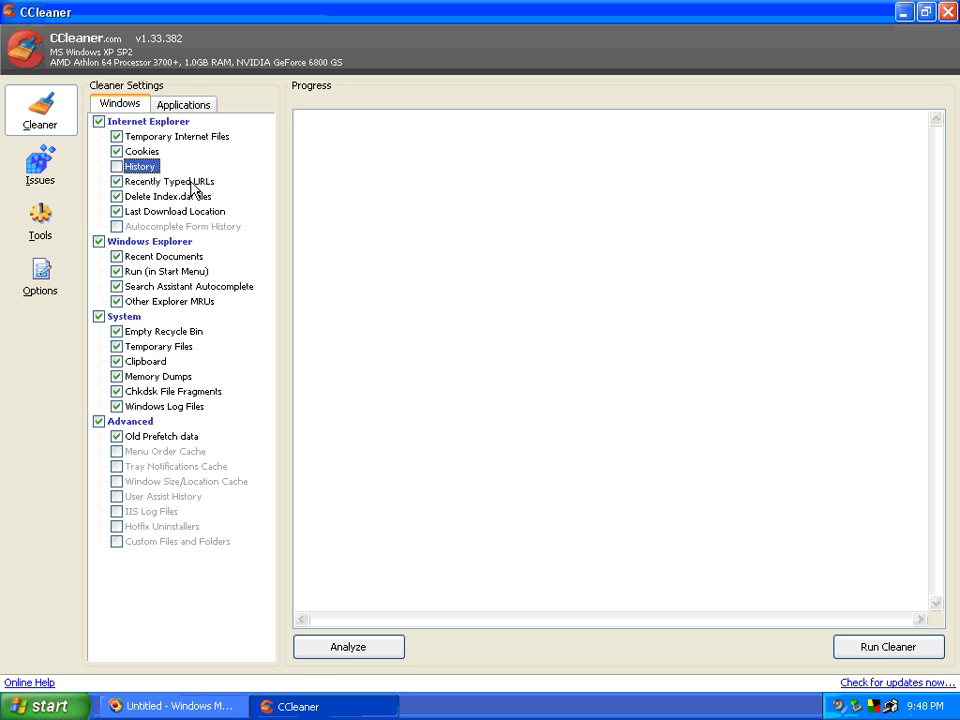
click(117, 167)
click(117, 226)
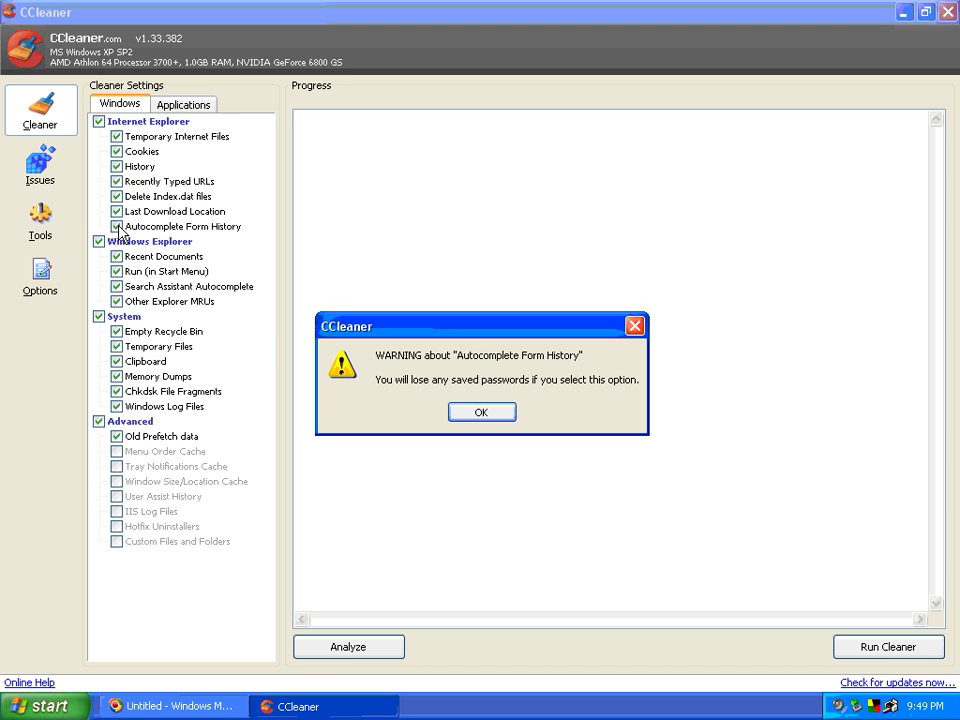
click(481, 414)
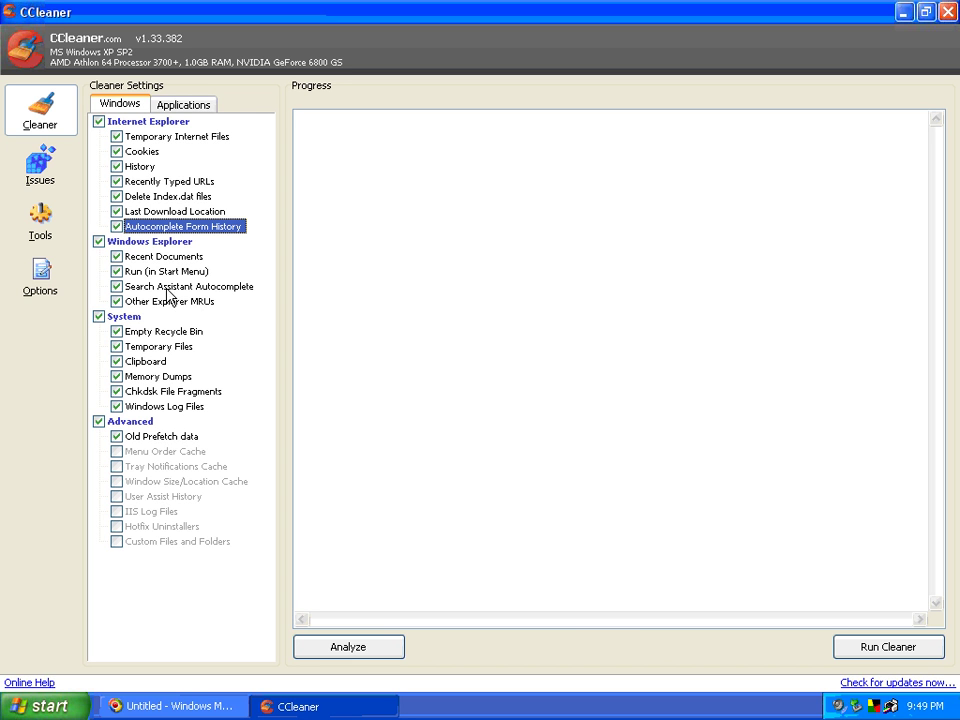
click(45, 706)
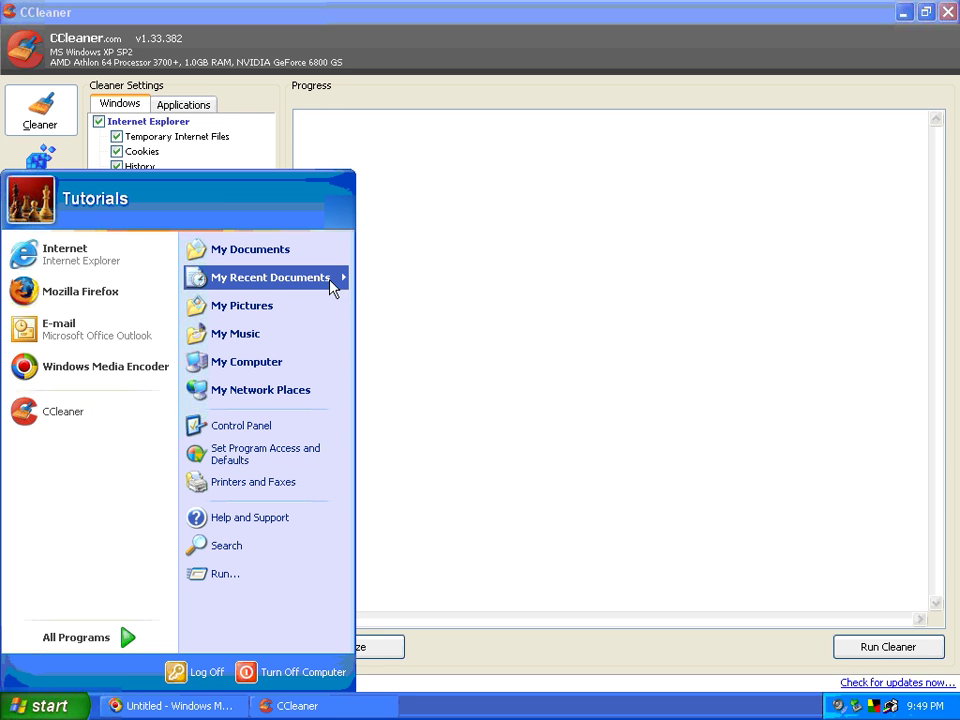
mouse_move(320, 280)
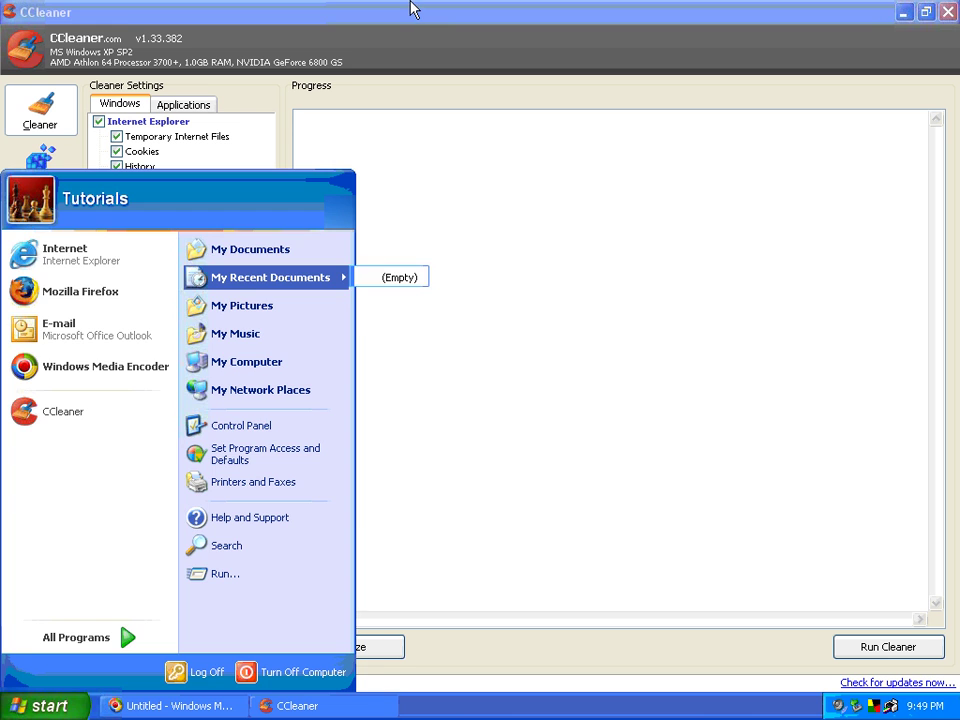
click(392, 38)
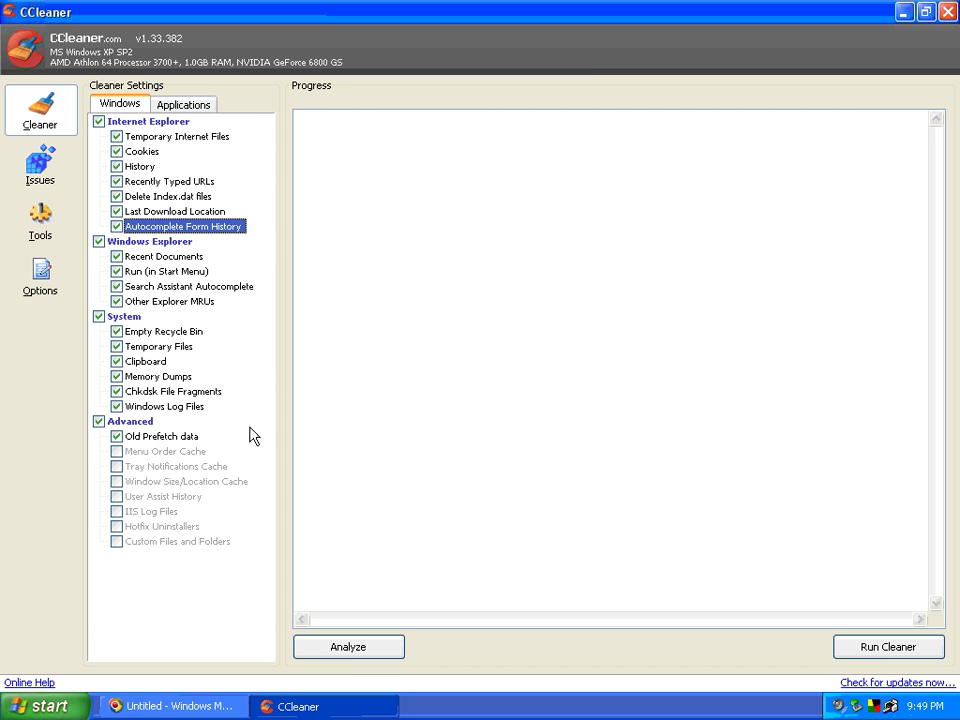
Run the cleaner with the chosen options, removing 1.77 MB, then close CCleaner
click(855, 650)
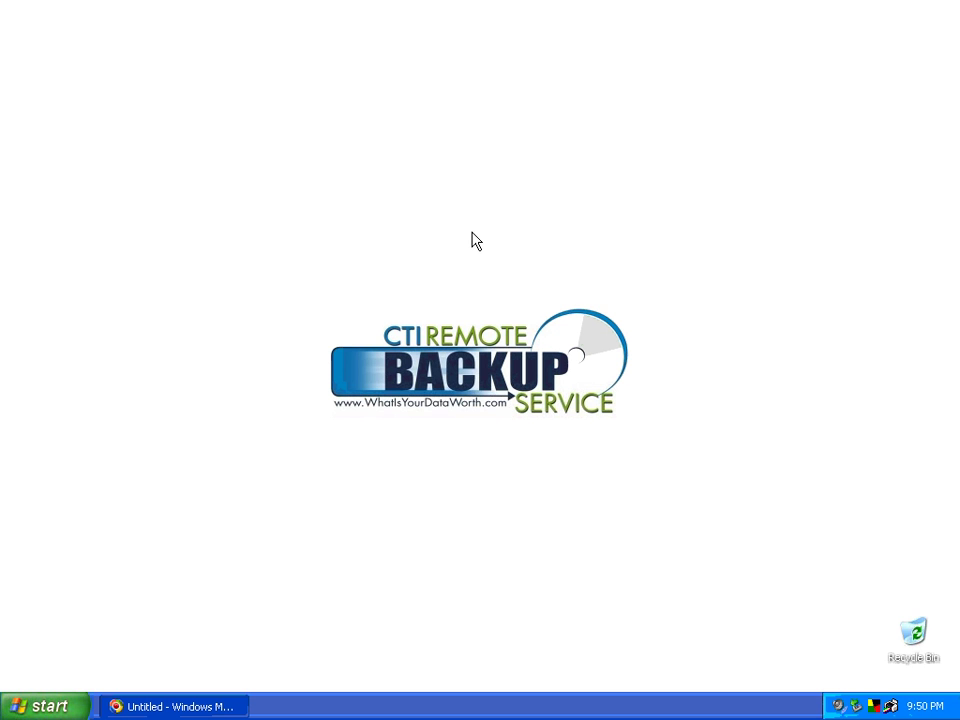
Launch Internet Explorer on the gotrbs.com page and turn on the Yahoo! Toolbar
click(27, 712)
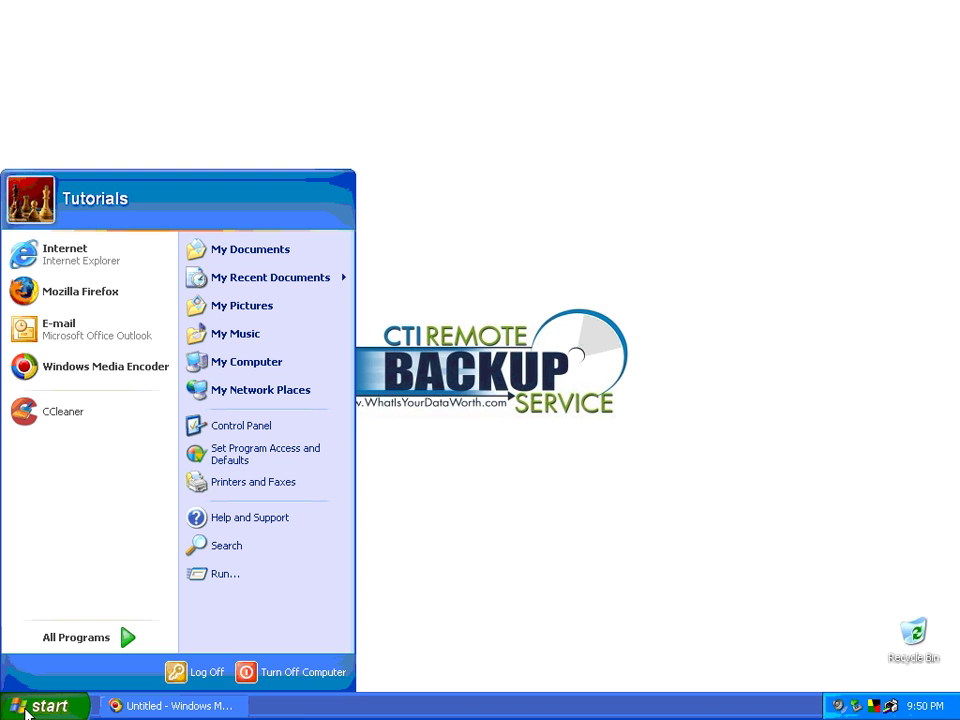
click(70, 262)
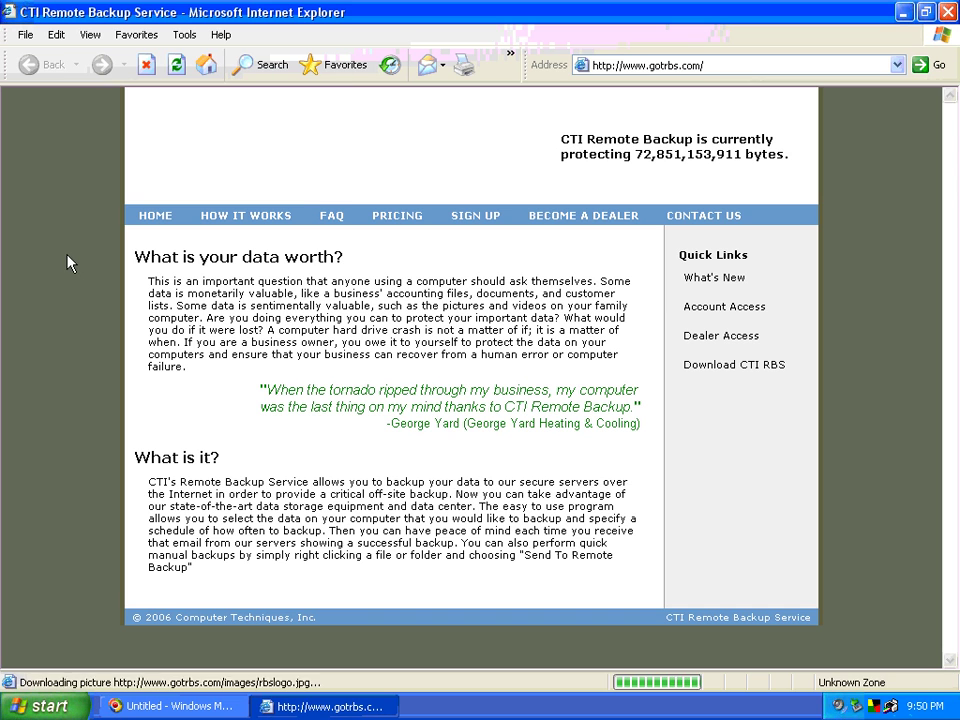
right_click(490, 40)
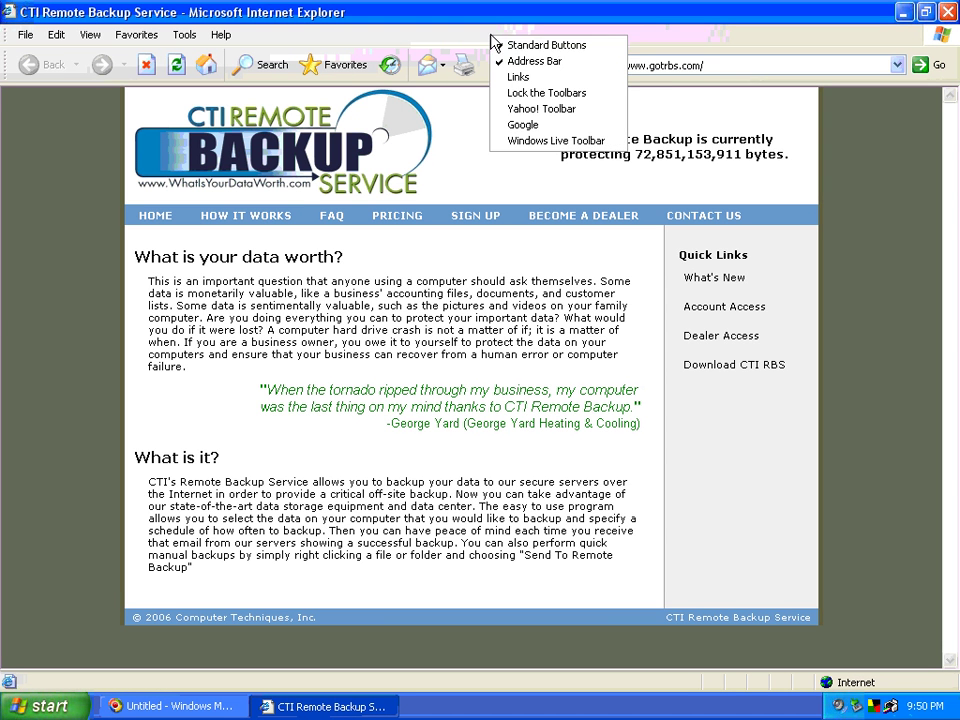
click(536, 110)
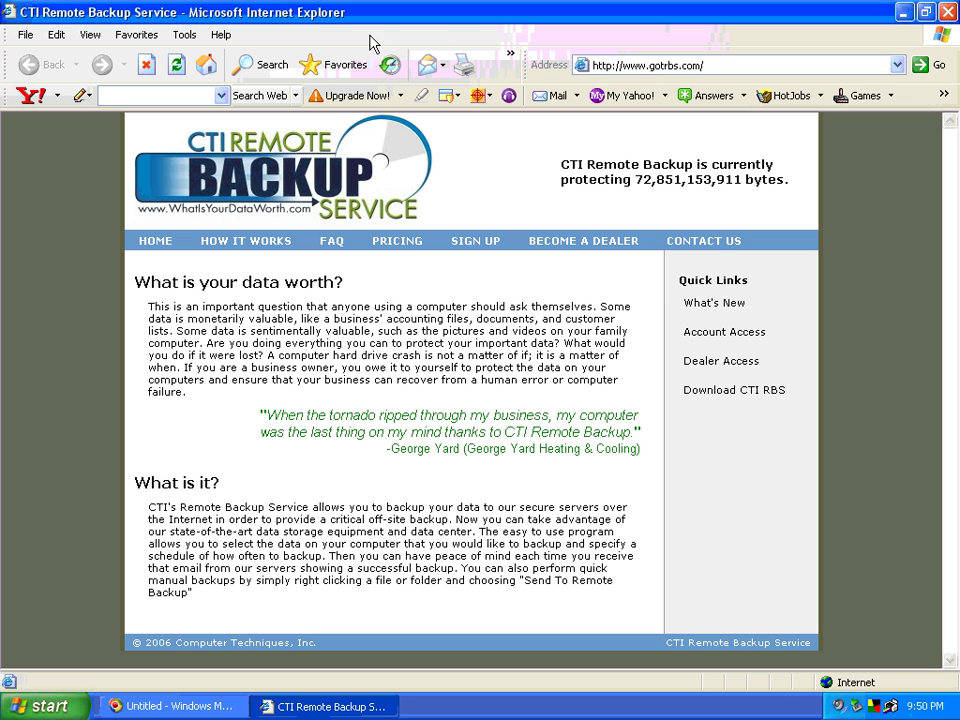
Toggle Yahoo! off, then enable Windows Live, Google and Yahoo! toolbars together
right_click(702, 36)
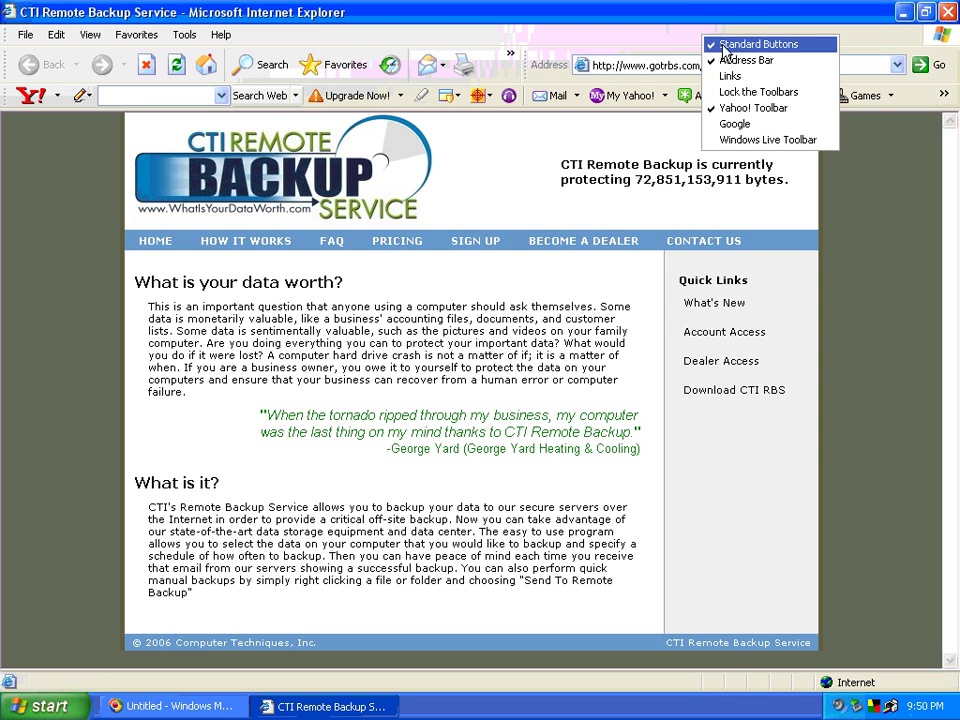
click(728, 110)
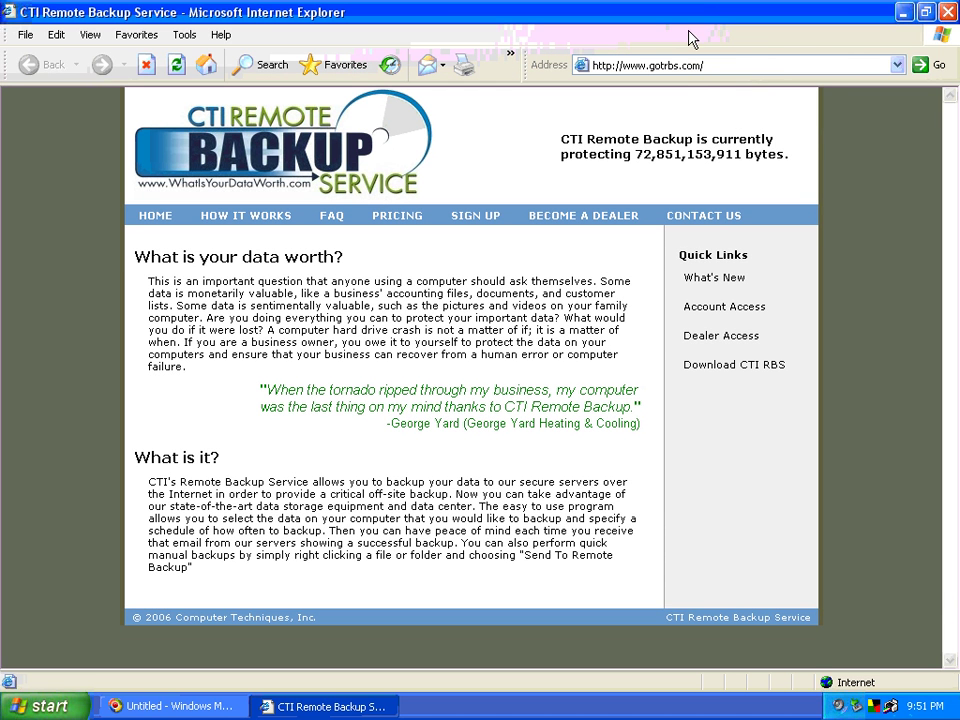
right_click(690, 38)
click(720, 88)
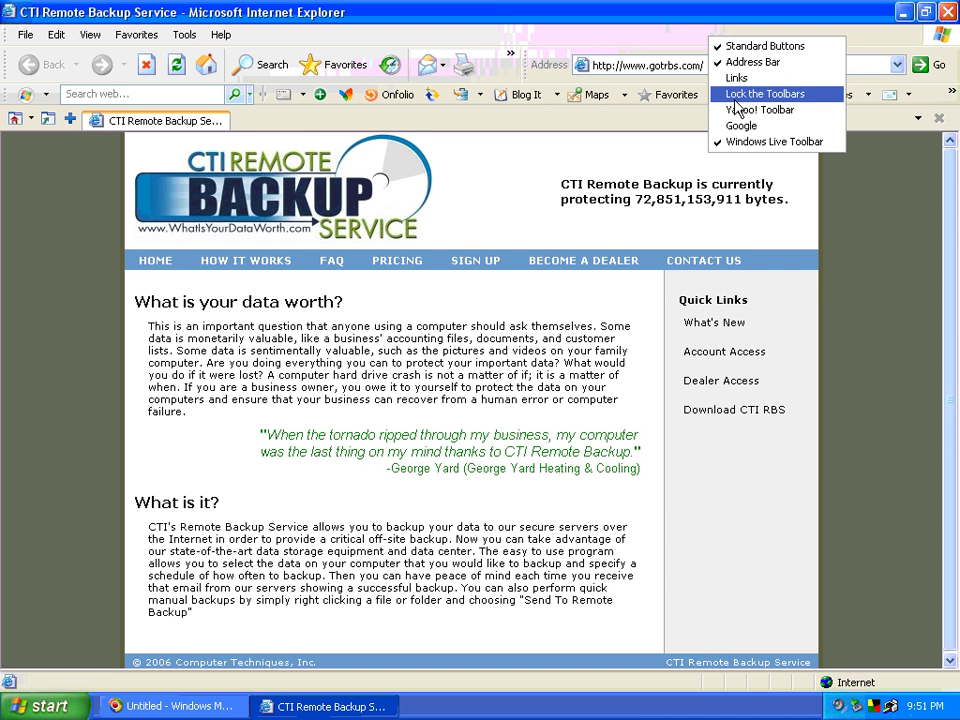
click(730, 125)
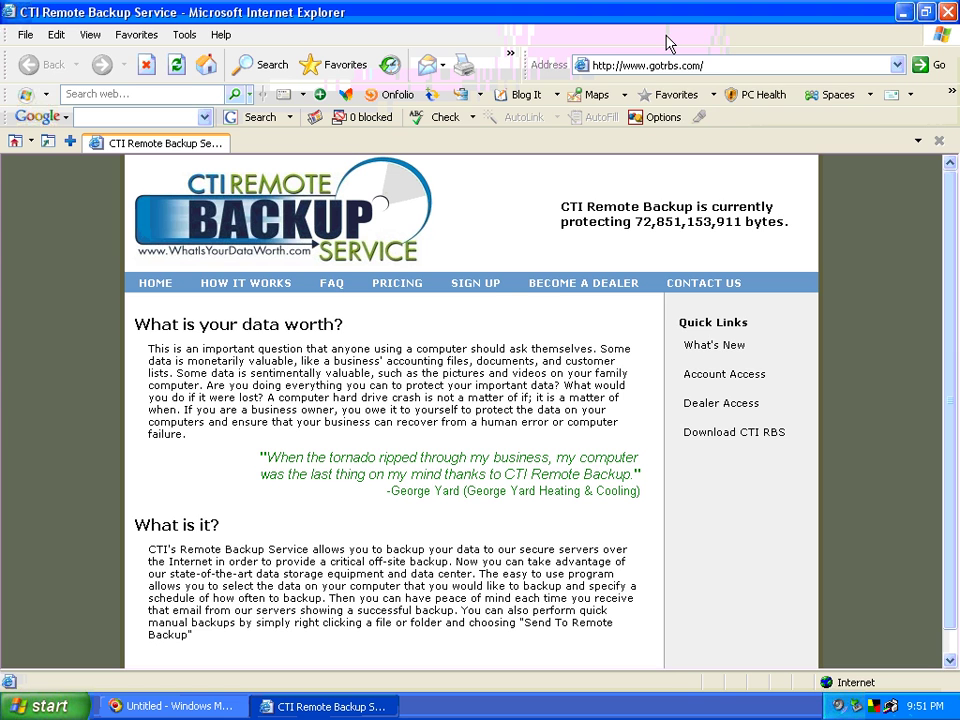
right_click(667, 36)
click(690, 107)
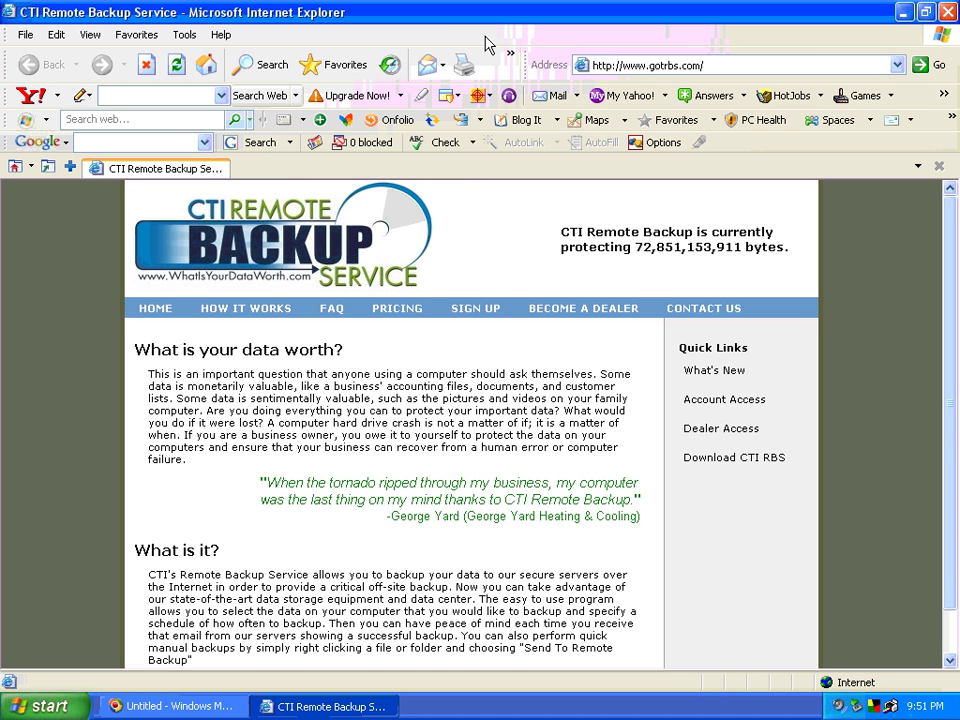
Hide the Windows Live, Google and Yahoo! toolbars, then close Internet Explorer
right_click(554, 44)
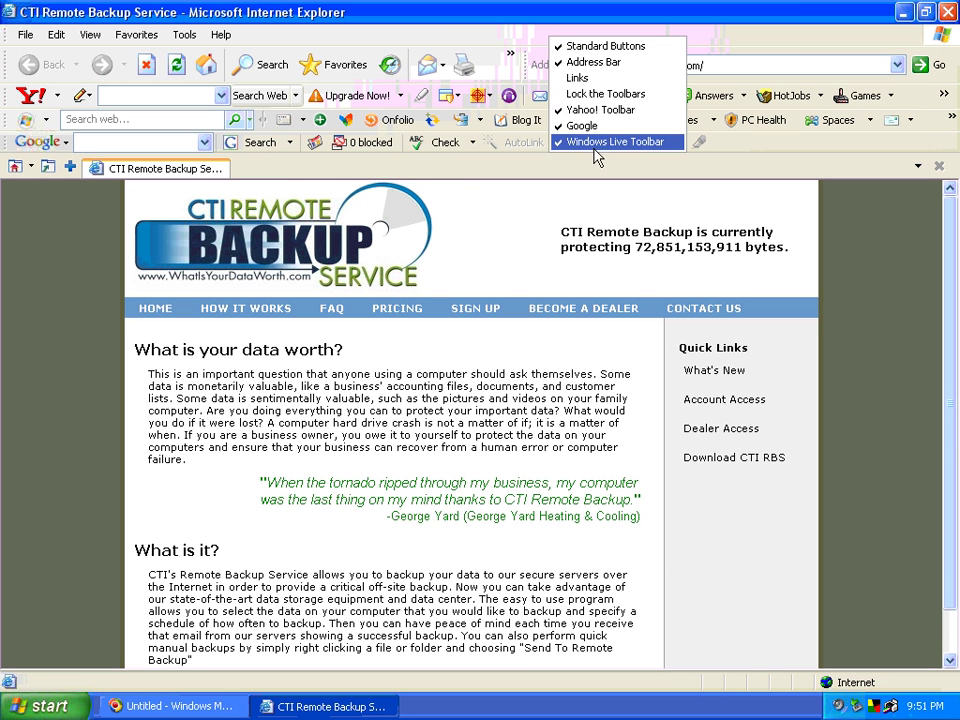
click(655, 142)
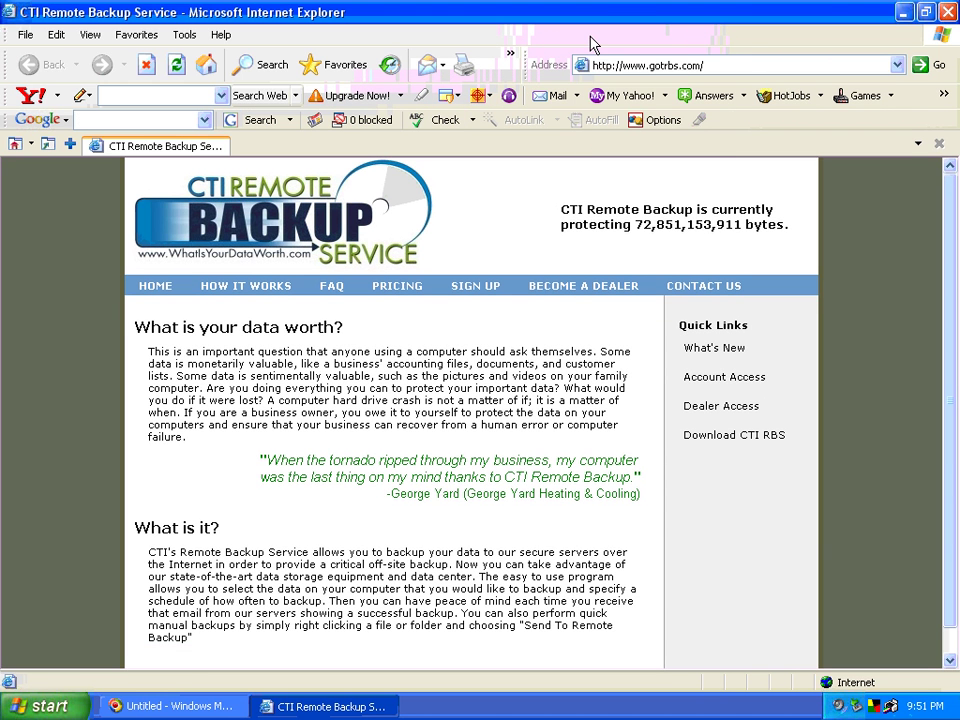
right_click(592, 41)
click(612, 124)
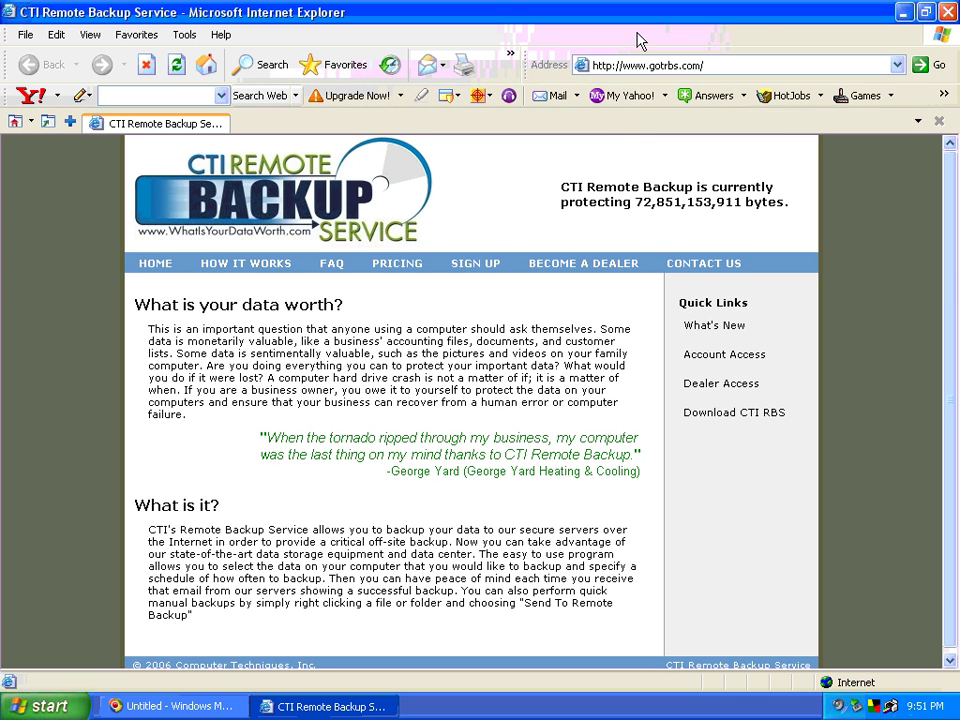
right_click(645, 32)
click(681, 105)
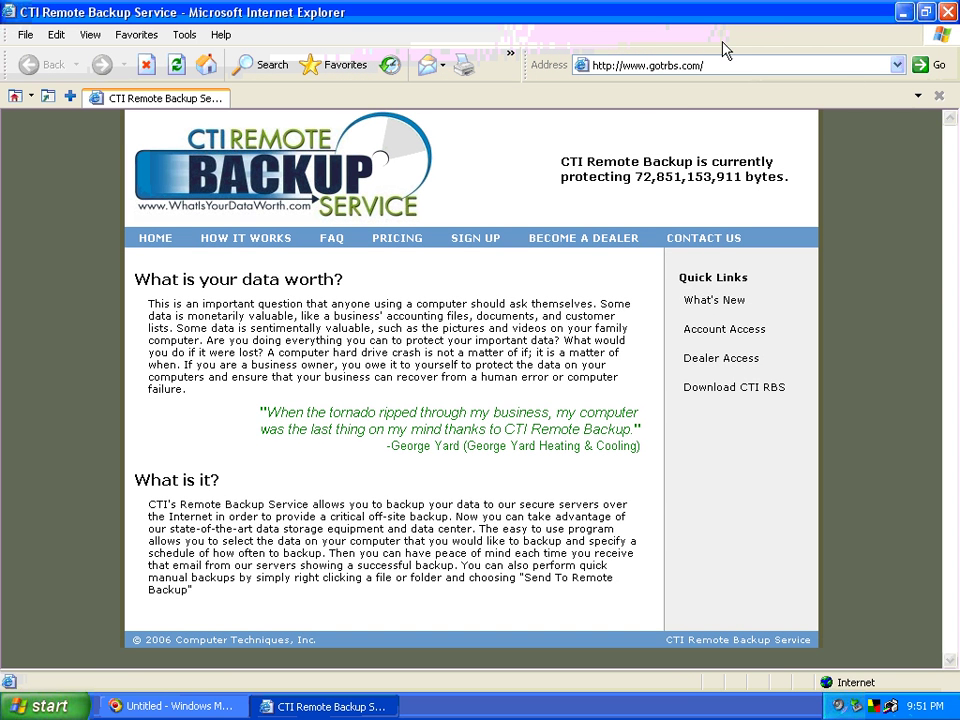
click(947, 12)
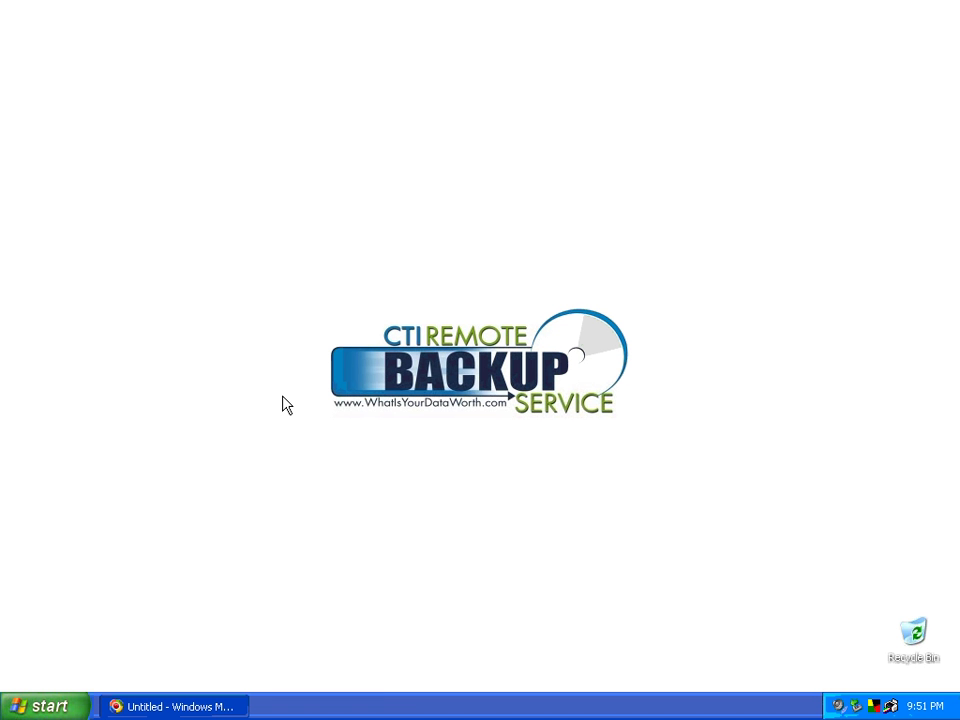